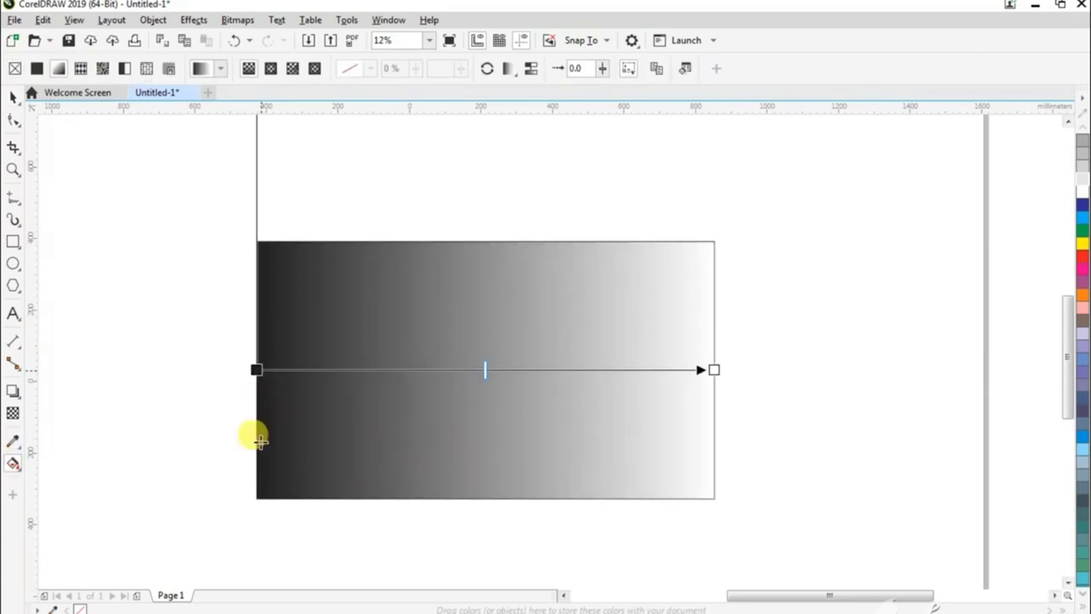
Step: Angle the rectangle's gradient toward its upper-right corner with a light grey end, and add a white stop near the dark start
left_click_drag(712, 369, 712, 241)
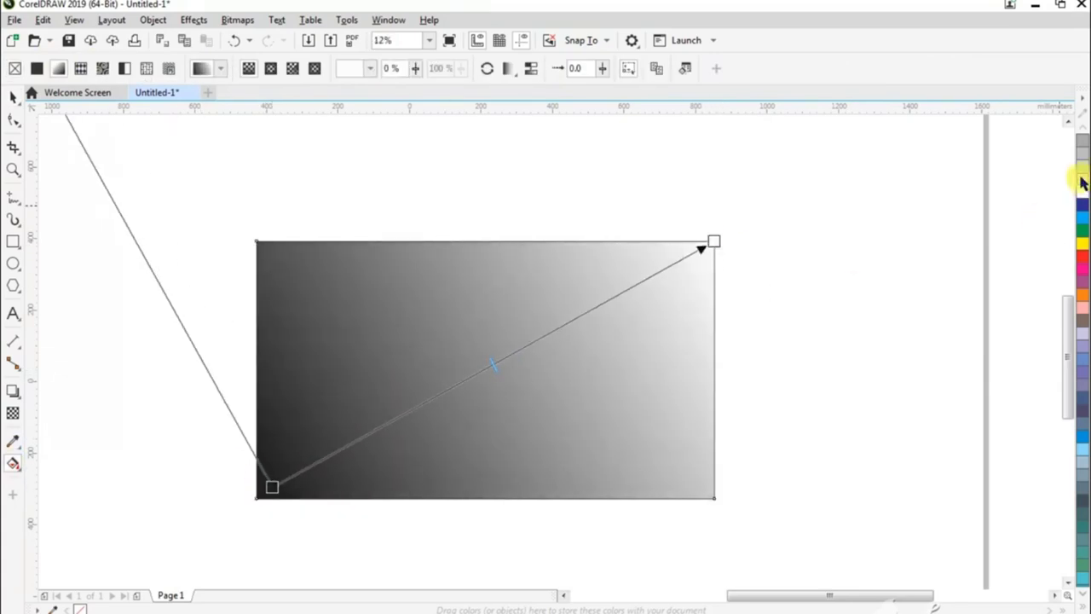
left_click(1079, 178)
left_click_drag(1082, 194, 334, 452)
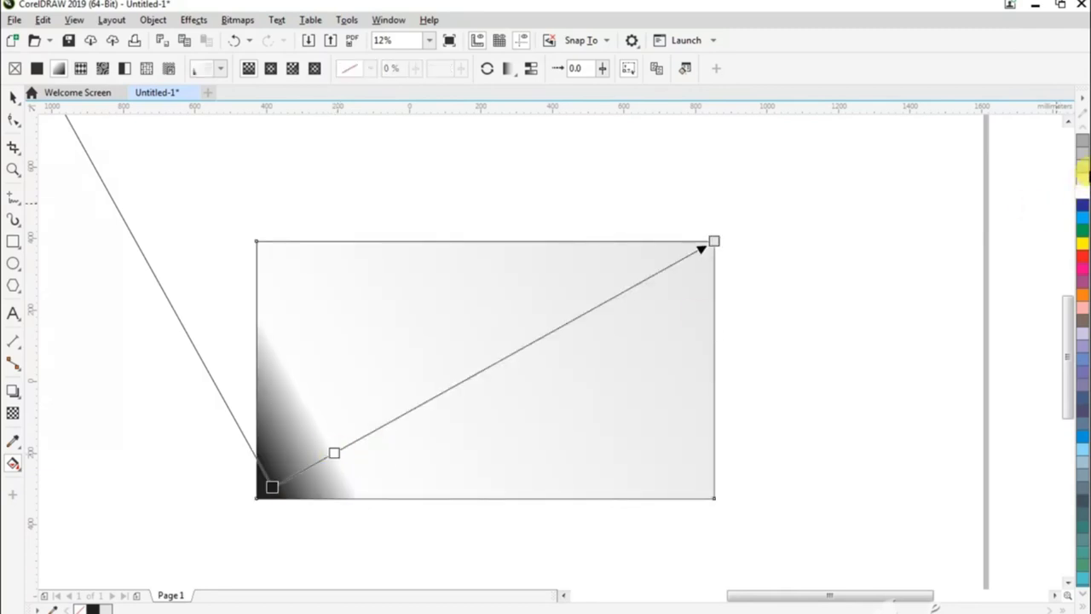
Step: Recolour the white gradient stop light grey, and extend the gradient with black, light grey and black stops along its diagonal
scroll(1082, 166, "up", 3)
left_click_drag(551, 407, 402, 413)
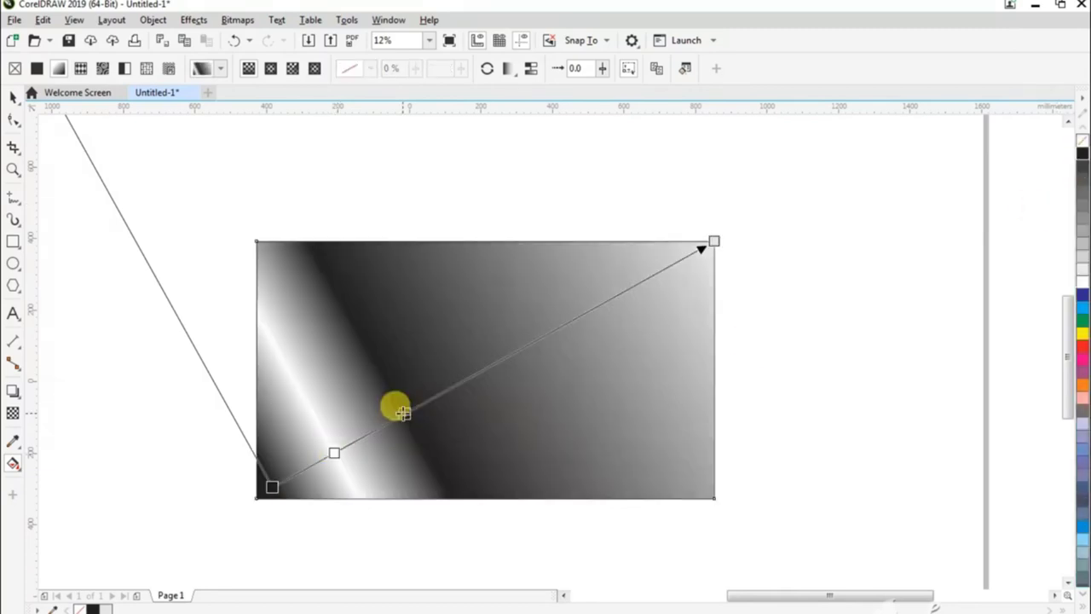
left_click_drag(335, 458, 336, 456)
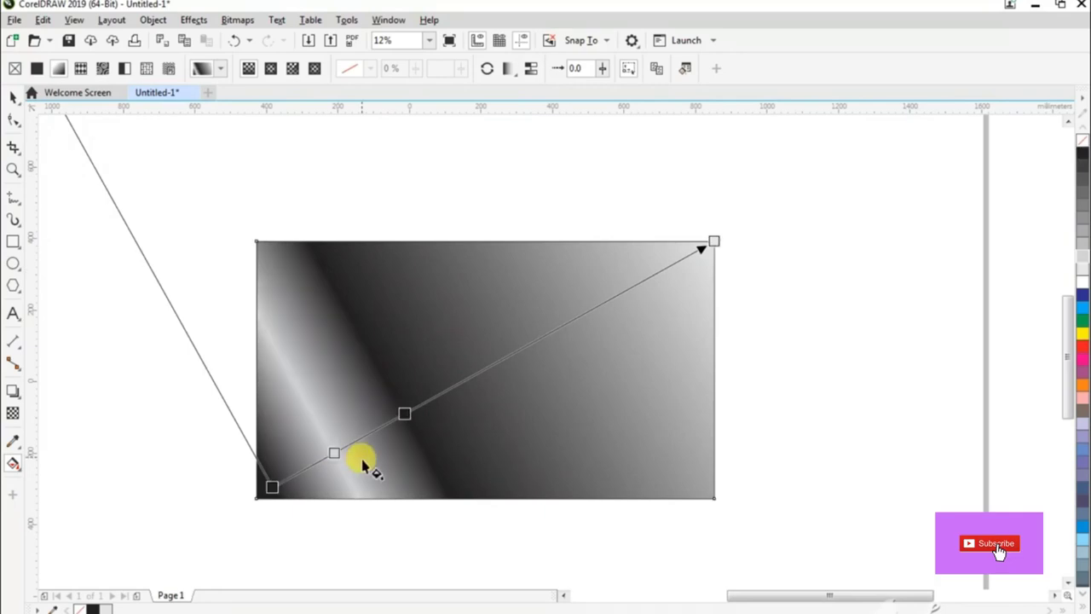
left_click_drag(1080, 271, 560, 329)
left_click_drag(1083, 153, 660, 271)
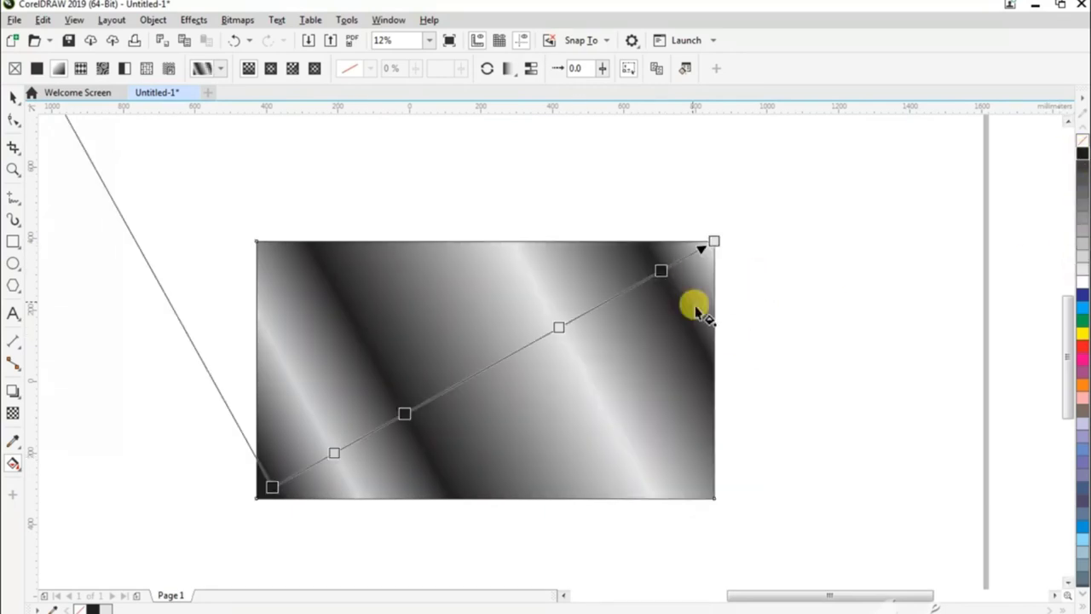
Step: Set the middle black gradient stop's transparency to 10% and finish editing the rectangle's fill
double_click(404, 414)
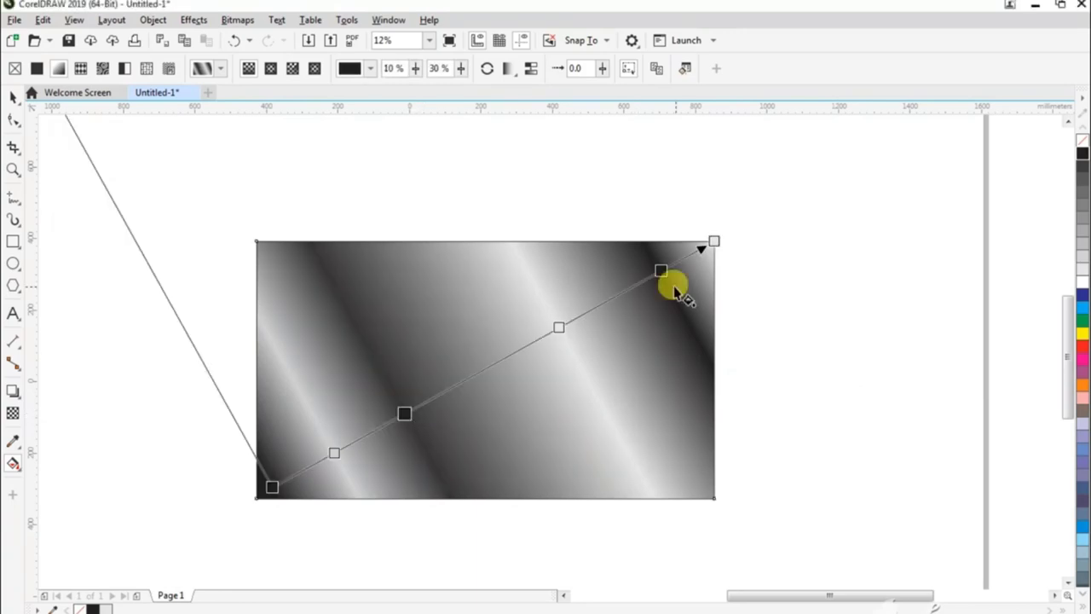
left_click(670, 277)
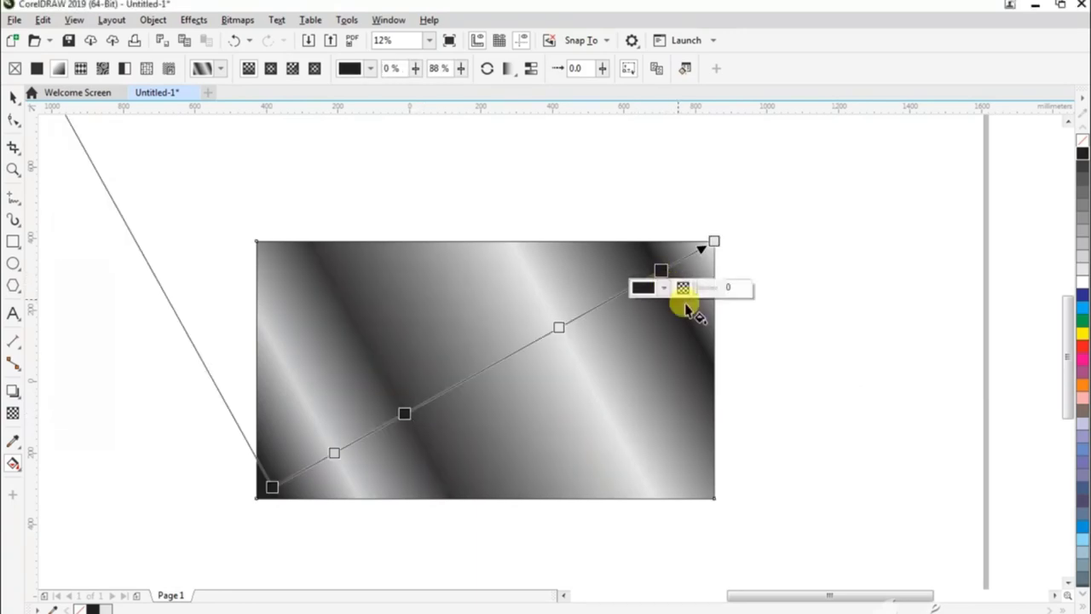
left_click(828, 394)
left_click(13, 98)
Step: Draw a circle about 72 mm in diameter on the empty page area beside the rectangle
scroll(726, 315, "down", 2)
scroll(662, 313, "up", 2)
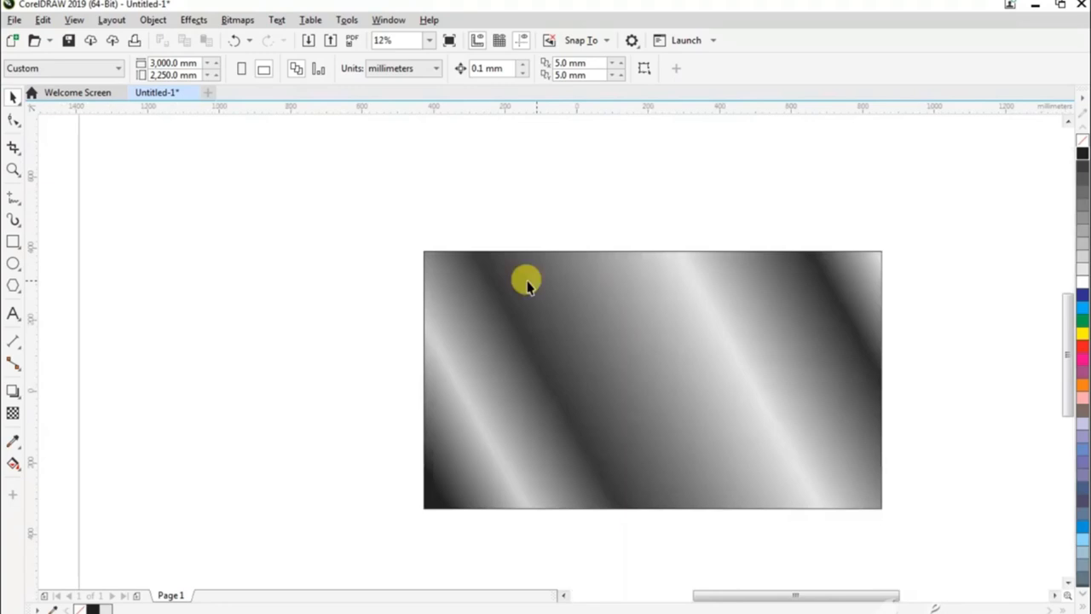
scroll(621, 322, "down", 1)
scroll(458, 291, "up", 1)
left_click(17, 264)
left_click_drag(480, 296, 495, 316)
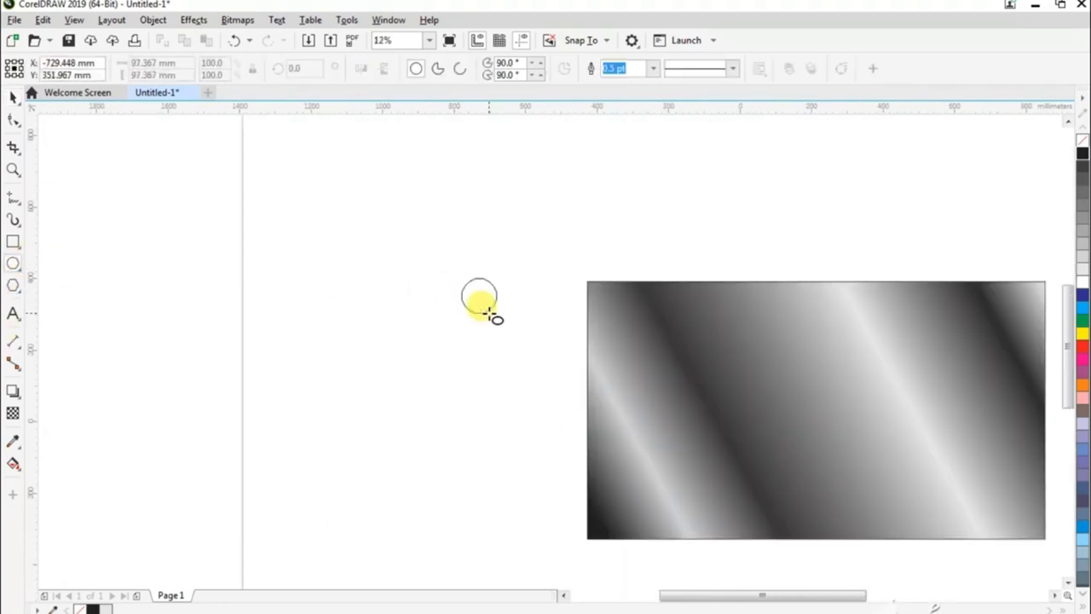
Step: Apply an elliptical fountain fill to the circle, running from a light centre to a dark edge
scroll(480, 298, "up", 3)
left_click(13, 461)
left_click(58, 68)
left_click(271, 68)
scroll(482, 317, "up", 2)
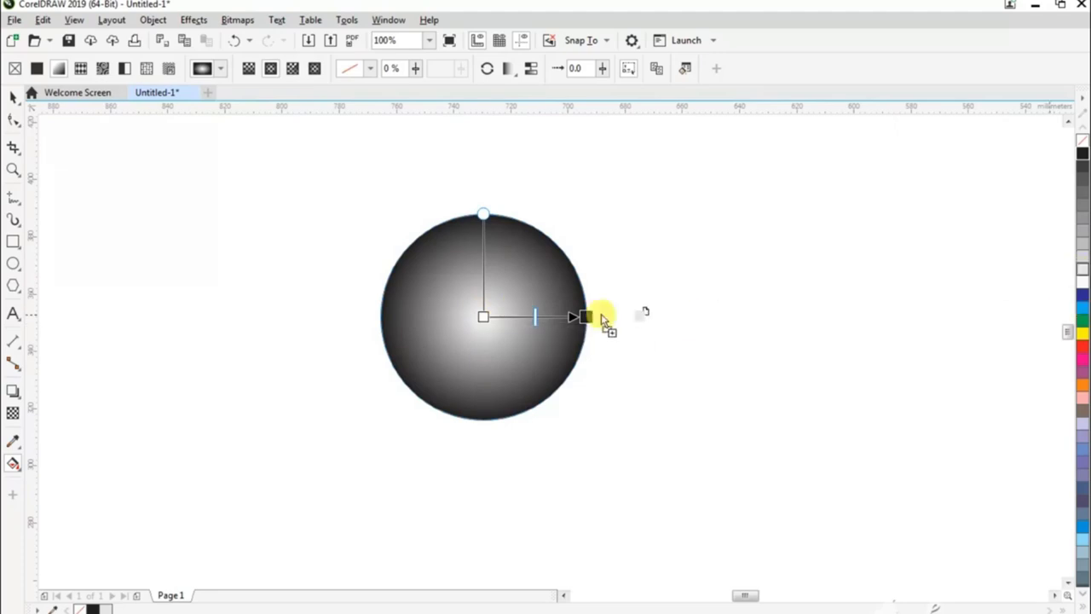
Step: Add a grey stop midway along the circle's gradient and set the outer edge stop to pure black
scroll(530, 309, "up", 2)
scroll(531, 310, "down", 2)
left_click(1079, 601)
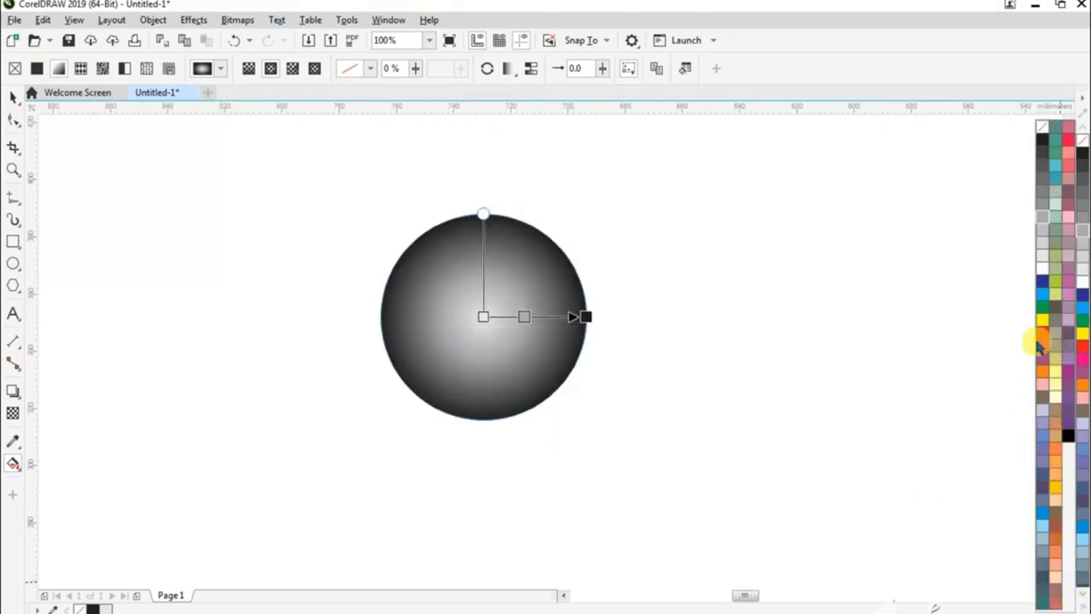
left_click_drag(885, 381, 585, 316)
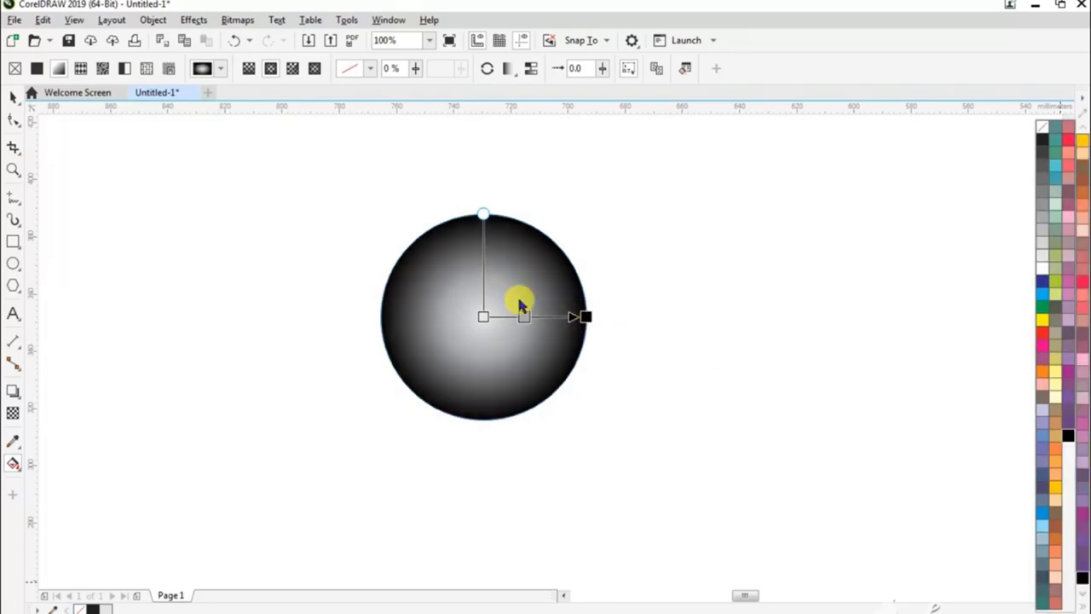
left_click(639, 251)
Step: Shift the grey middle stop of the circle's gradient slightly toward the centre, to position 66%
scroll(621, 271, "down", 2)
scroll(611, 264, "up", 2)
scroll(583, 308, "up", 1)
scroll(583, 308, "down", 1)
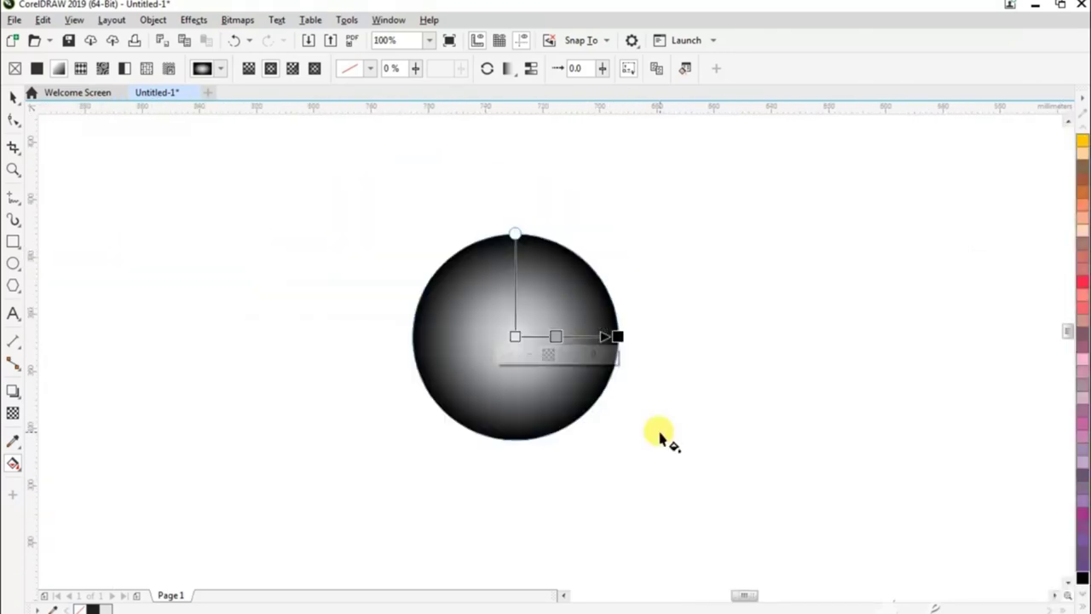
scroll(522, 353, "up", 2)
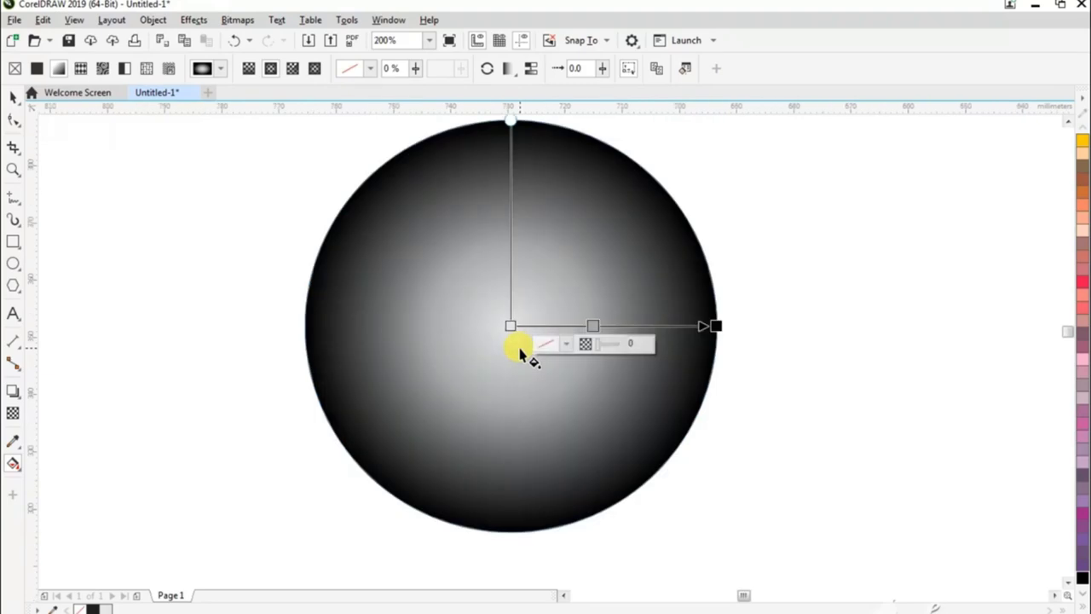
left_click(582, 324)
left_click_drag(583, 324, 581, 323)
scroll(582, 324, "down", 1)
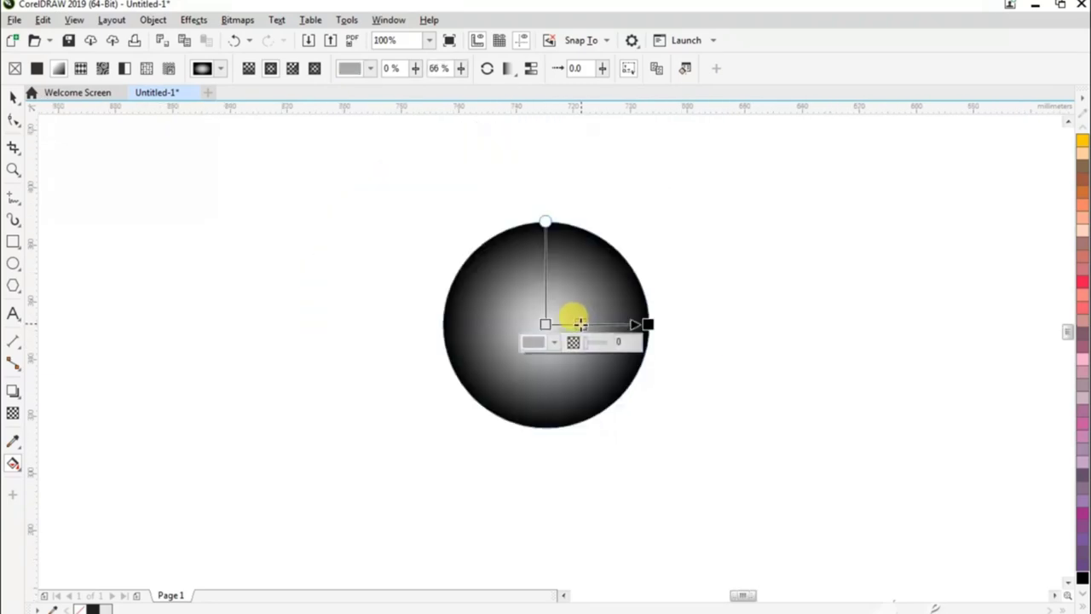
left_click(340, 257)
Step: Set the outline of the gradient-filled circle to None
left_click(13, 97)
left_click(627, 311)
left_click(653, 69)
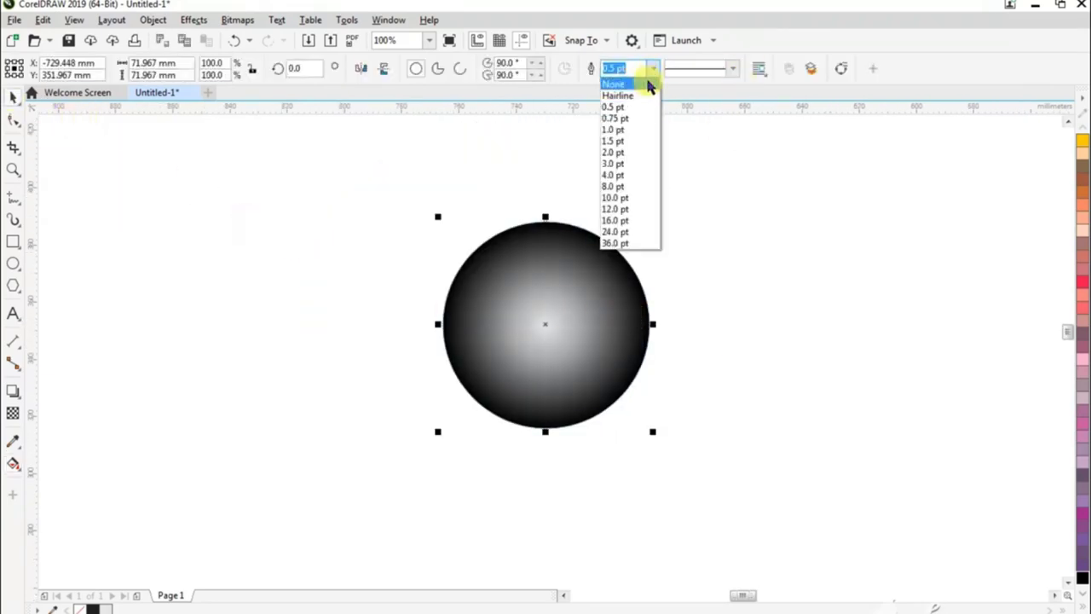
left_click(645, 84)
left_click(731, 216)
Step: Create a concentric circle about 76 mm in diameter around the first, filled with a vertical gradient from black at its top to white below
left_click_drag(546, 324, 607, 436)
left_click(13, 463)
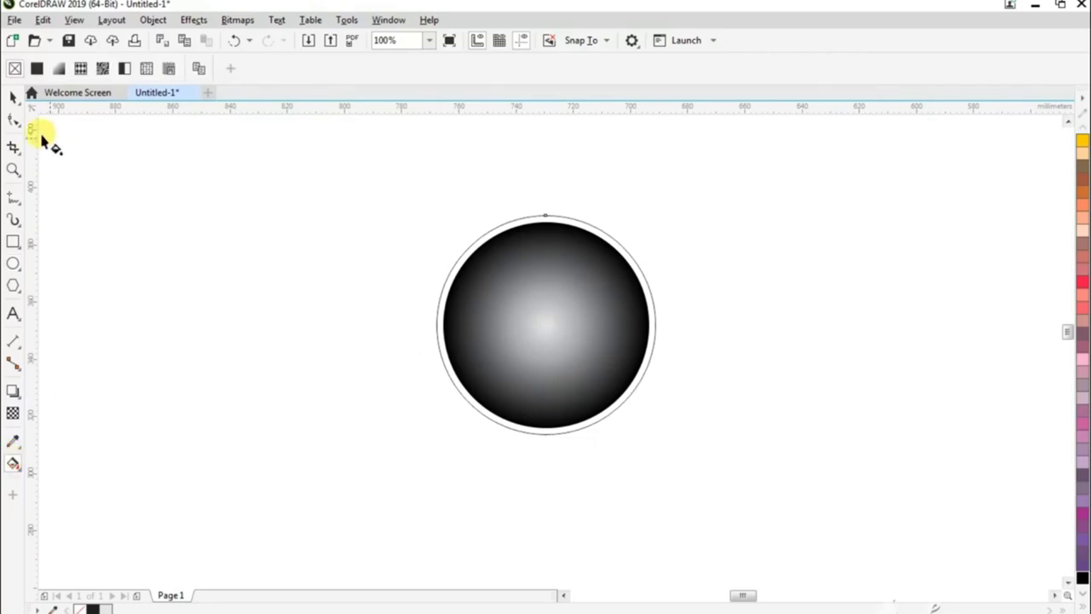
left_click(59, 69)
left_click_drag(436, 324, 545, 431)
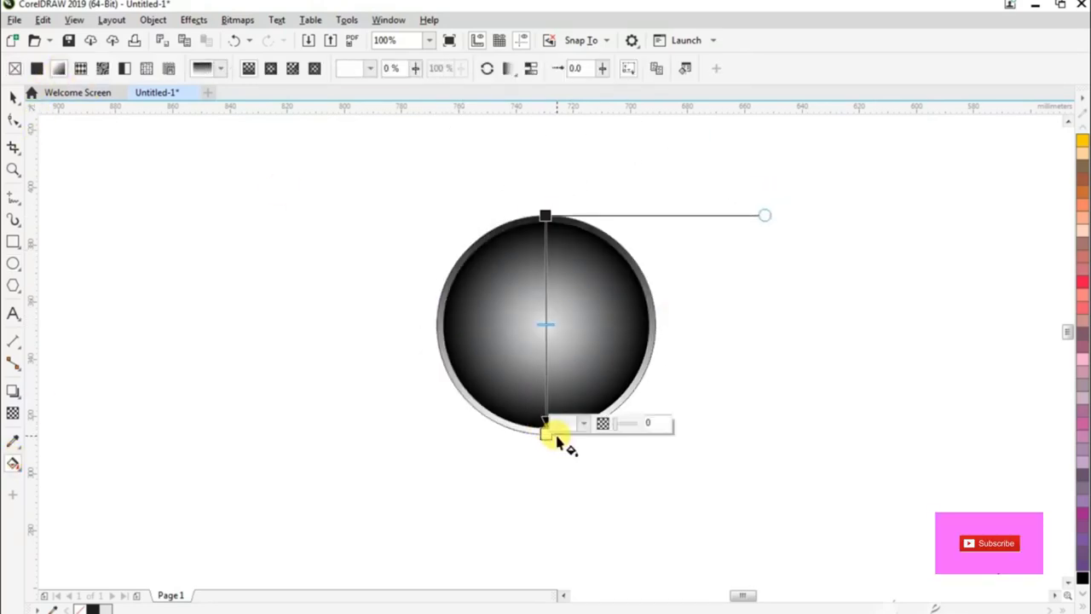
left_click(383, 173)
Step: Select both concentric circles and set their outlines to None
left_click(13, 97)
left_click_drag(430, 190, 682, 452)
left_click(667, 68)
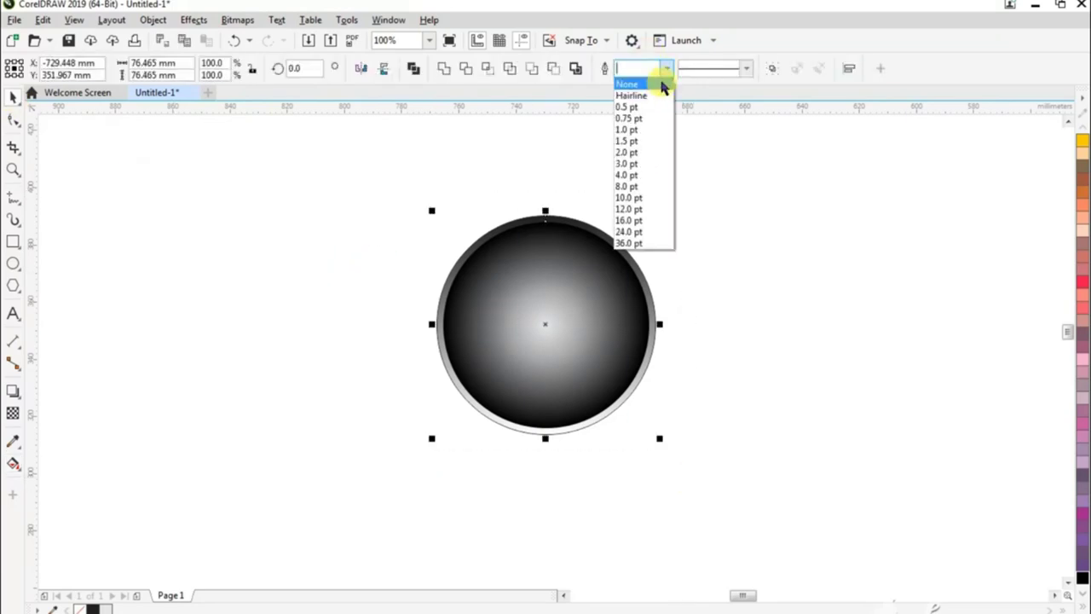
left_click(661, 84)
left_click(752, 290)
Step: Move the concentric circles into the rectangle's upper-left corner and scale them down to about 24 mm
scroll(339, 302, "down", 3)
left_click(347, 299)
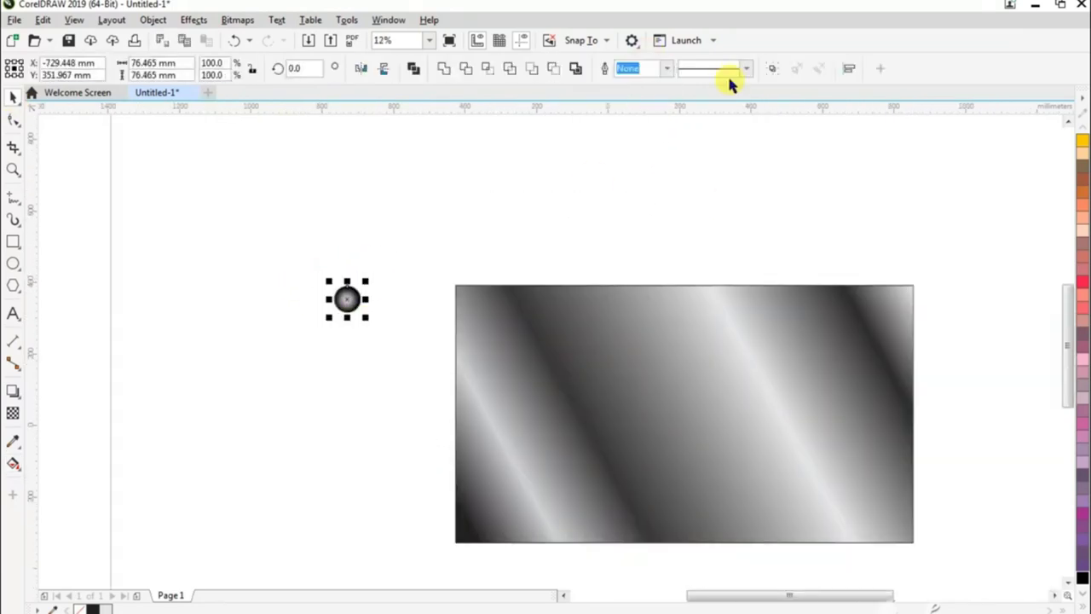
left_click_drag(346, 299, 474, 305)
scroll(474, 304, "up", 2)
left_click_drag(521, 363, 464, 304)
scroll(452, 302, "down", 2)
scroll(453, 297, "up", 2)
left_click_drag(519, 341, 500, 322)
scroll(429, 243, "down", 2)
Step: Duplicate the small circle pair to its right and repeat the copy to form a full row along the rectangle's top edge
left_click(476, 332)
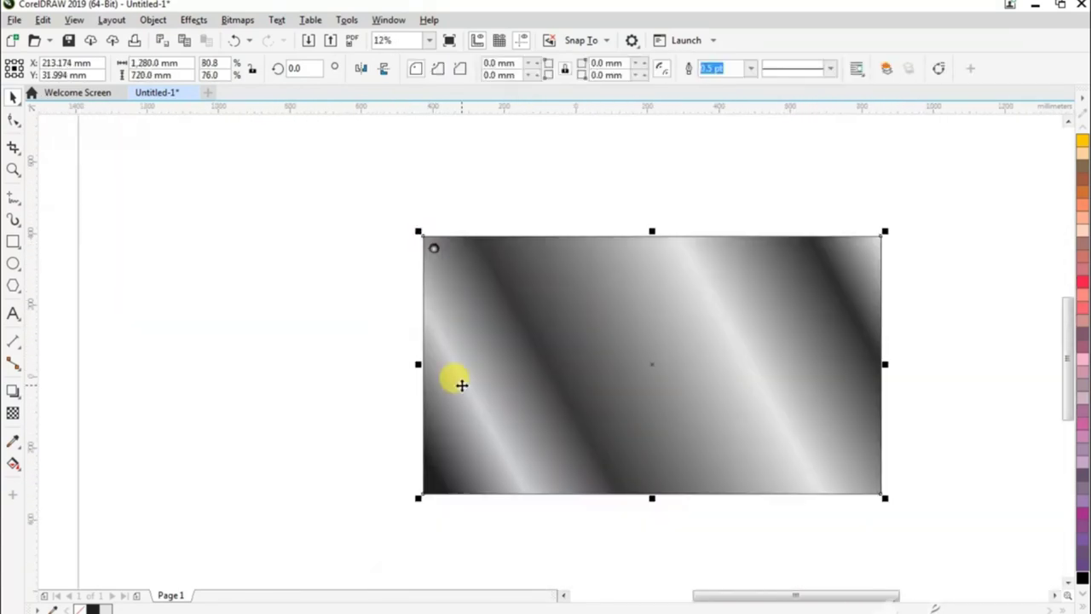
scroll(436, 252, "up", 2)
left_click(439, 246)
left_click_drag(489, 286, 523, 246)
scroll(446, 230, "down", 1)
scroll(441, 256, "up", 1)
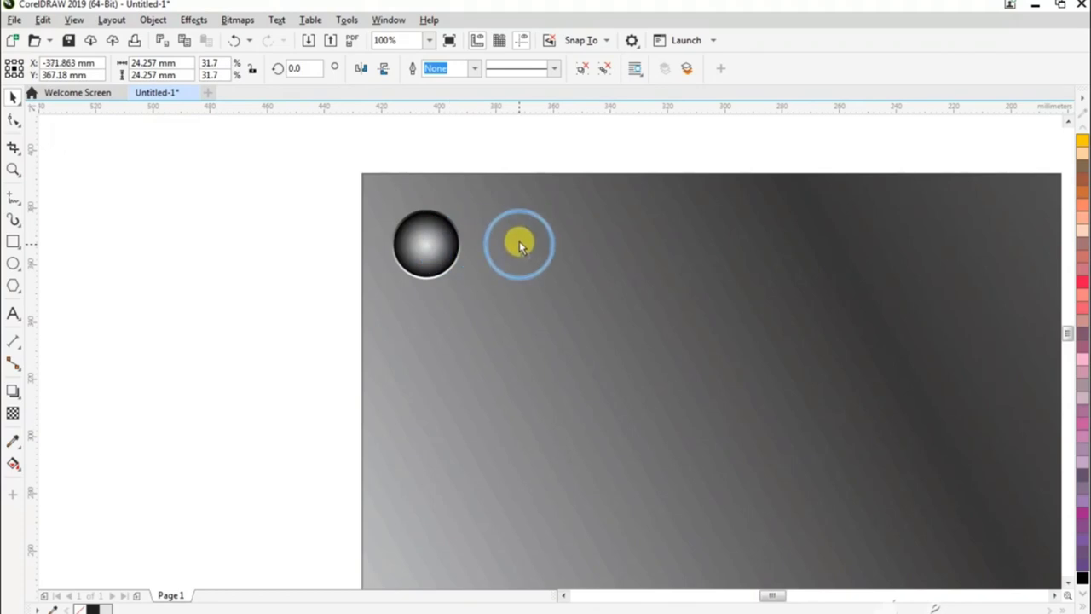
scroll(292, 219, "down", 5)
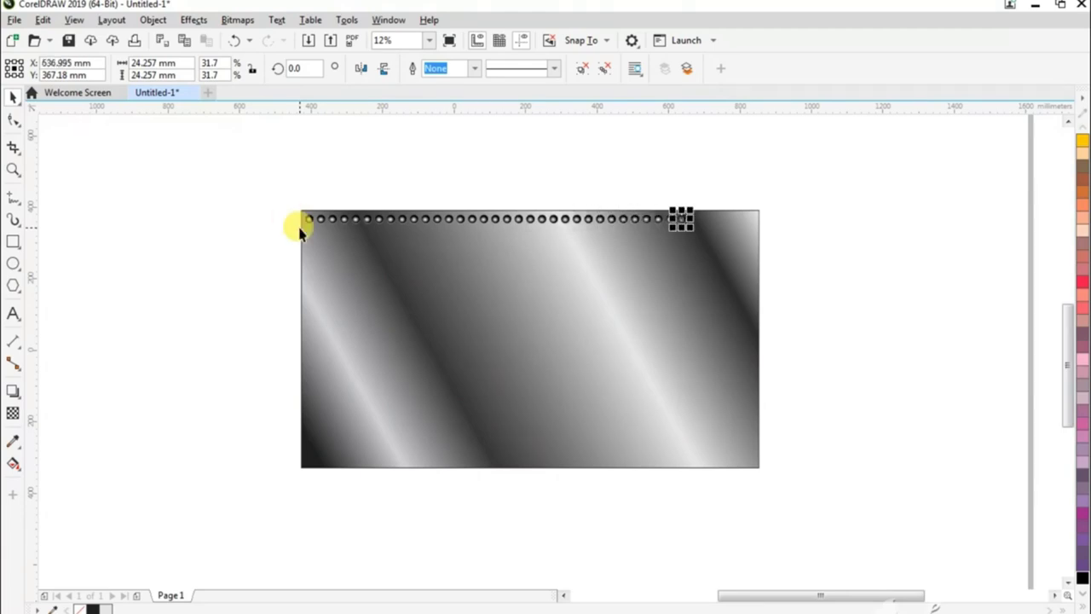
left_click(406, 140)
scroll(340, 221, "up", 3)
scroll(359, 227, "down", 3)
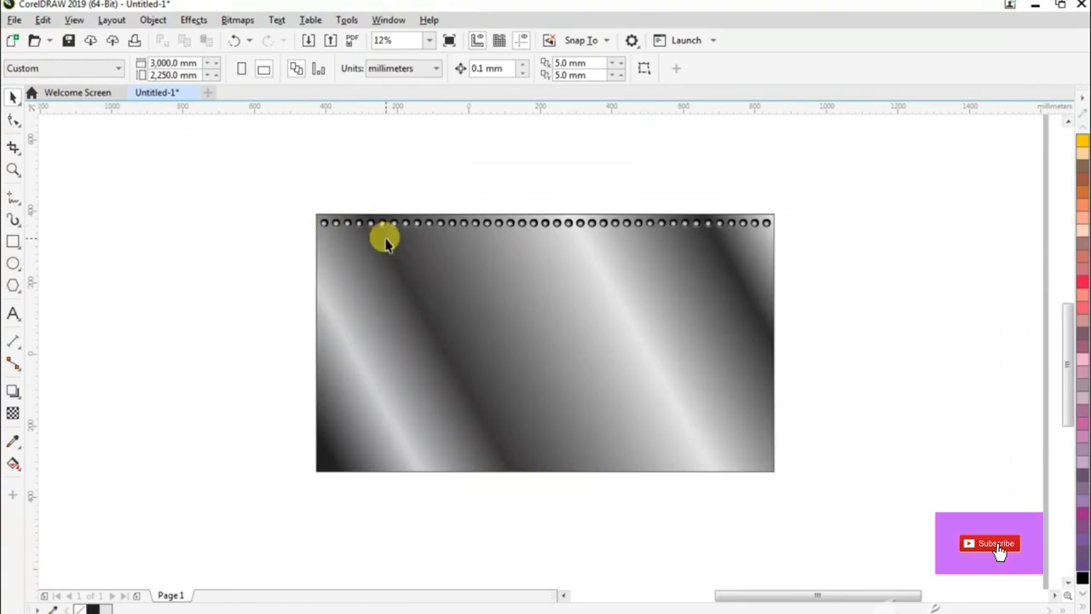
Step: Select the whole row of circles without the rectangle and place a copy below it, staggered by half a spacing
key("ctrl+a")
left_click(451, 393, "shift")
scroll(315, 219, "up", 2)
scroll(383, 238, "up", 2)
left_click_drag(316, 229, 358, 297)
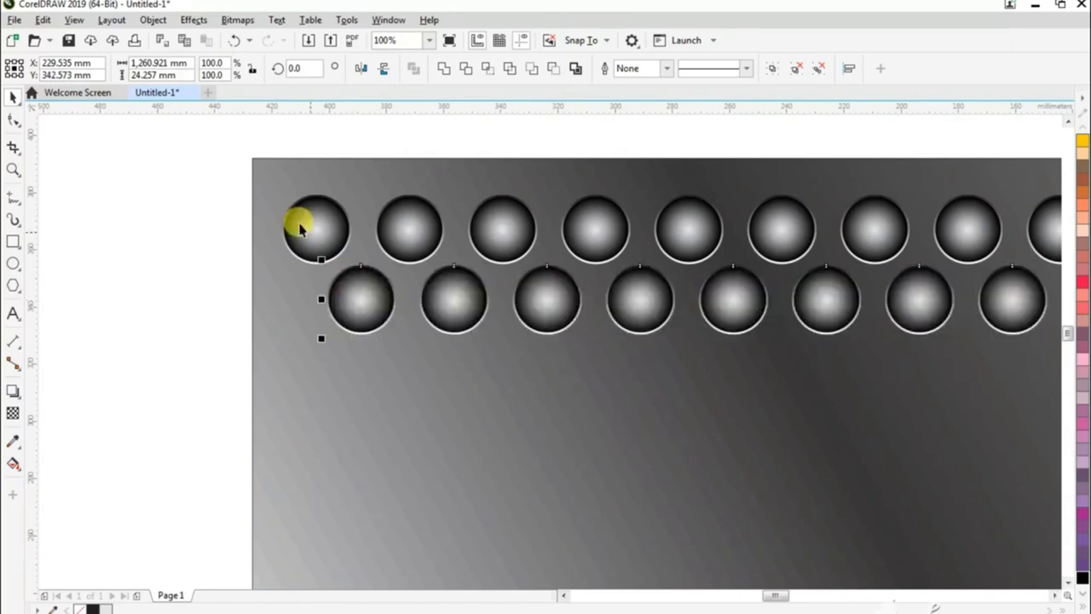
Step: Select both staggered rows of circles and place a copy of them directly below
scroll(219, 196, "down", 4)
scroll(219, 196, "down", 1)
left_click(198, 236)
left_click(343, 342)
left_click(284, 203)
scroll(283, 202, "up", 6)
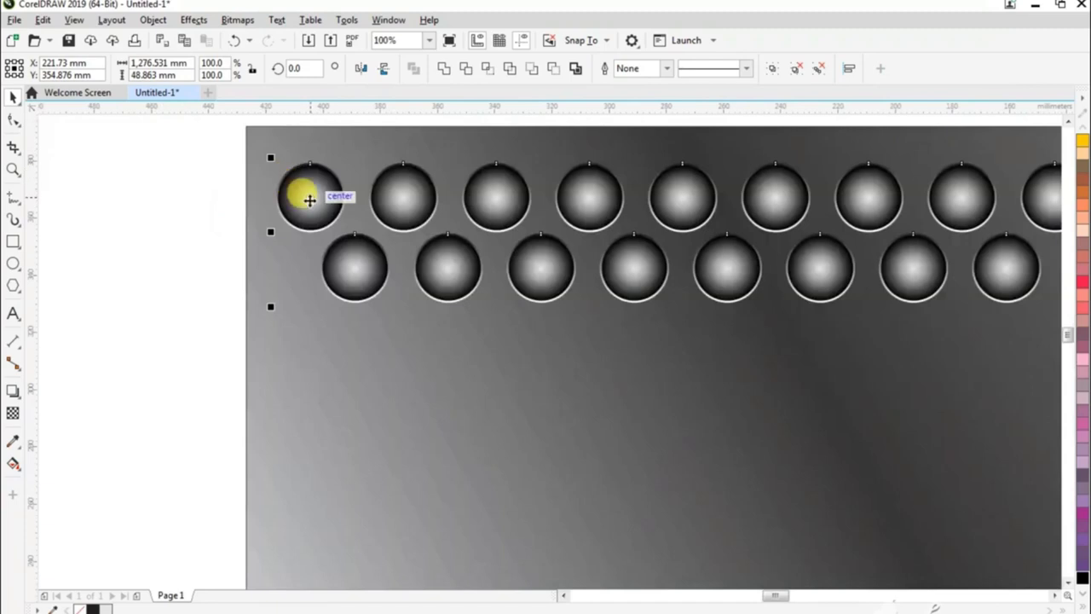
left_click_drag(309, 198, 285, 343)
Step: Repeat the double-row duplication downward until the circles cover the full height of the rectangle
scroll(199, 212, "down", 6)
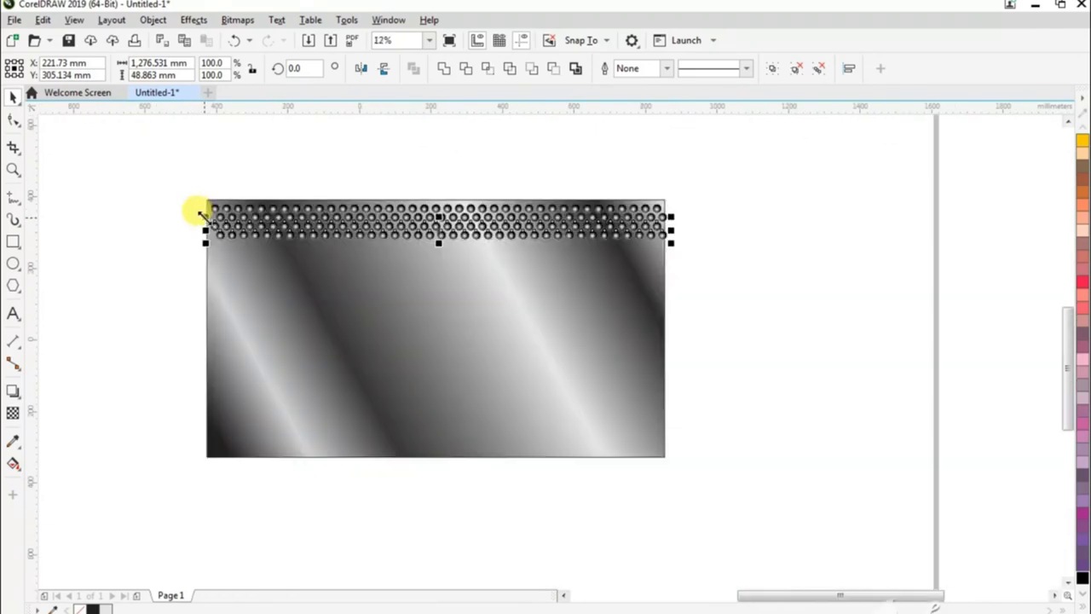
key("ctrl+r")
key("ctrl+r")
key("ctrl+r")
key("ctrl+r")
key("ctrl+r")
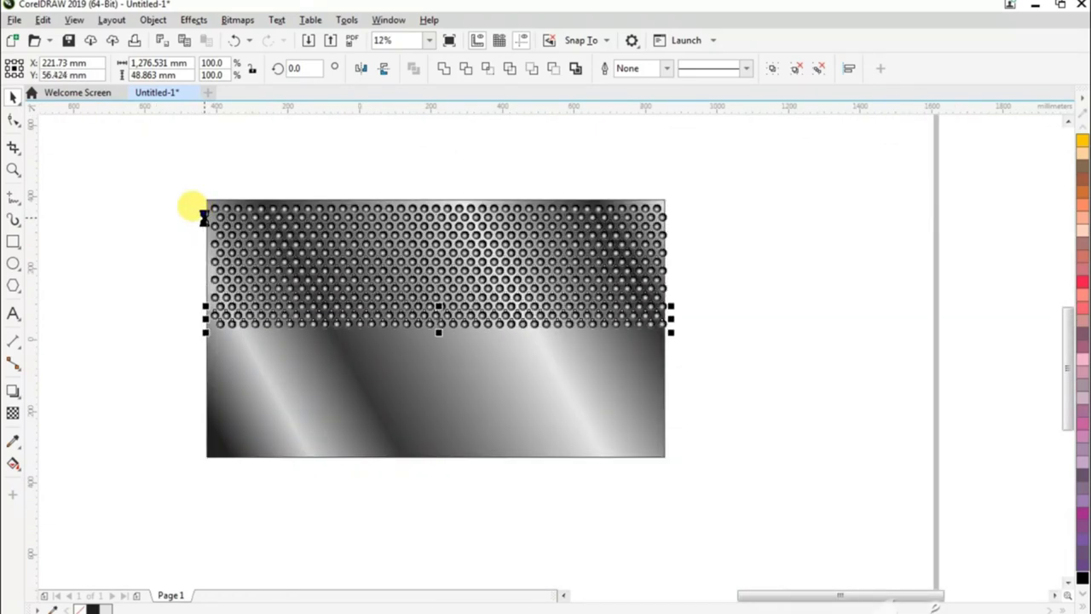
key("ctrl+r")
key("ctrl+r")
key("ctrl+r")
key("ctrl+r")
key("ctrl+r")
key("ctrl+r")
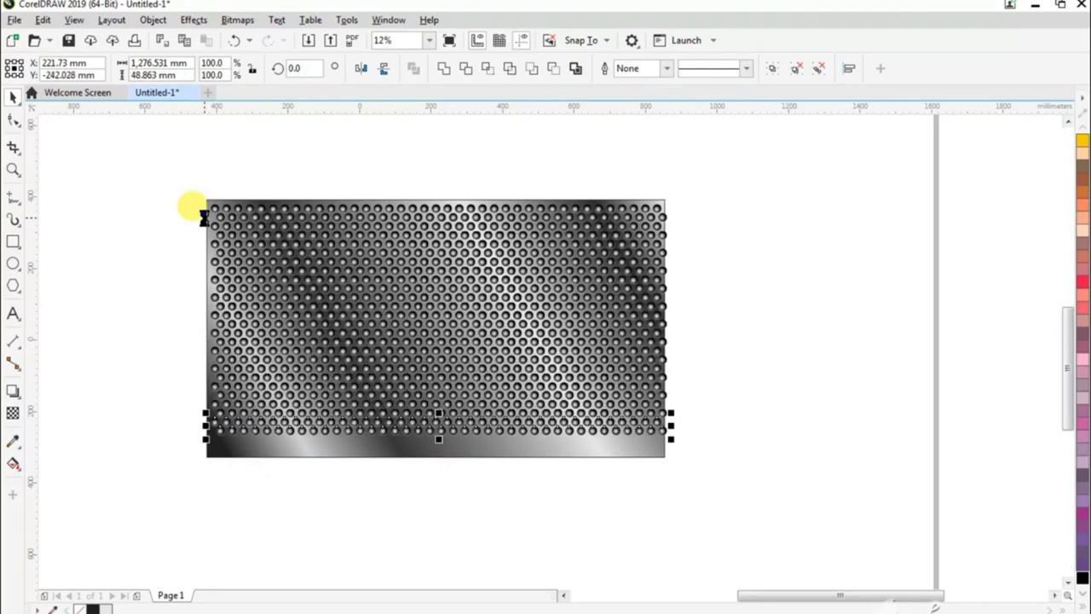
key("ctrl+r")
left_click(320, 151)
Step: Select all the circles without the rectangle and group them
scroll(319, 151, "up", 2)
left_click(721, 246)
scroll(456, 167, "down", 4)
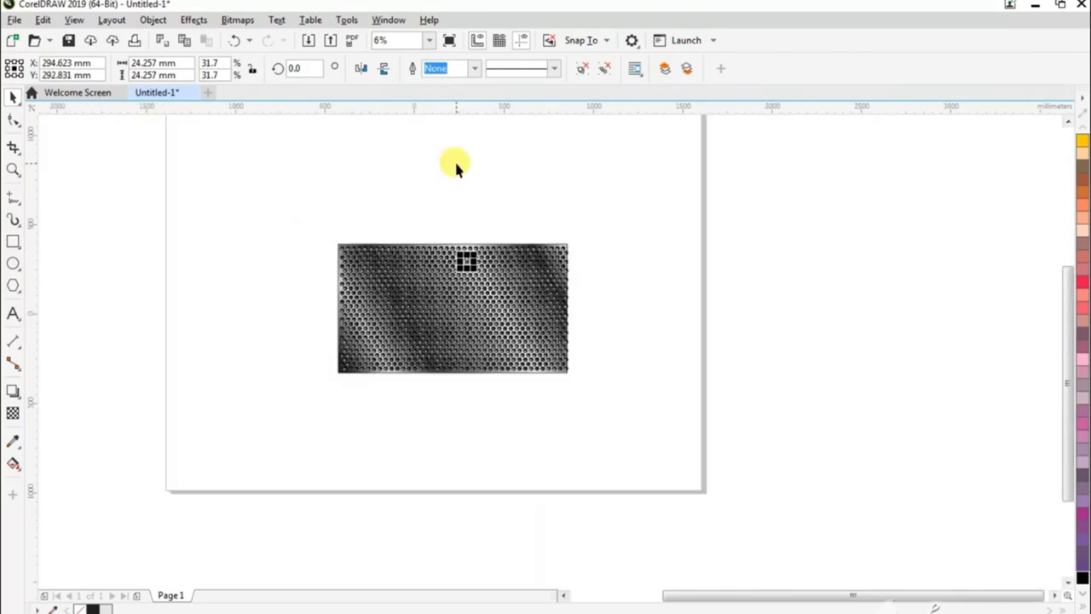
left_click(455, 168)
scroll(585, 478, "up", 4)
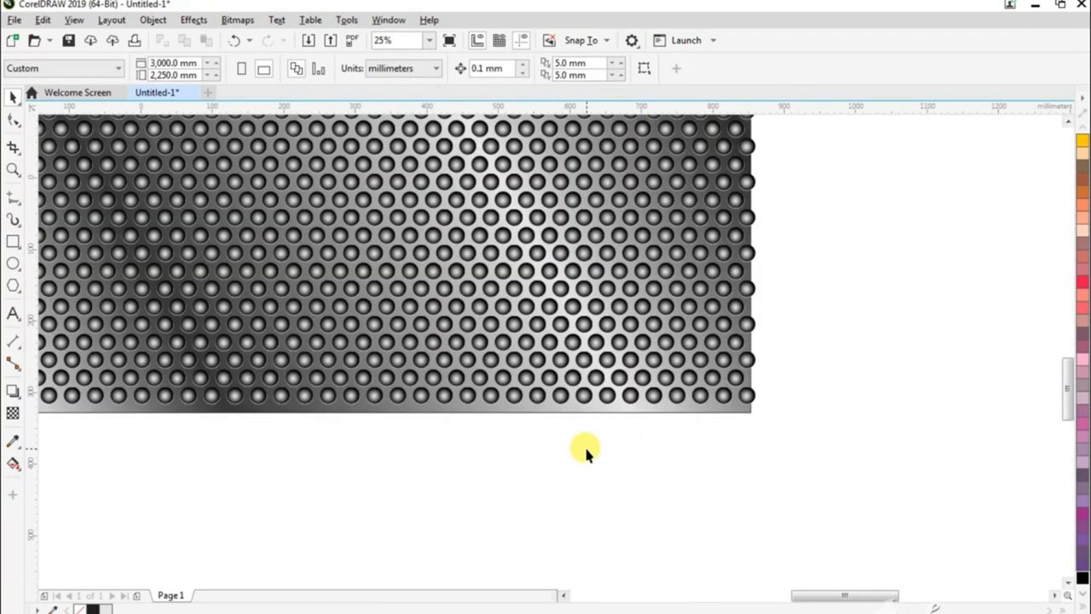
key("ctrl+a")
left_click(772, 68)
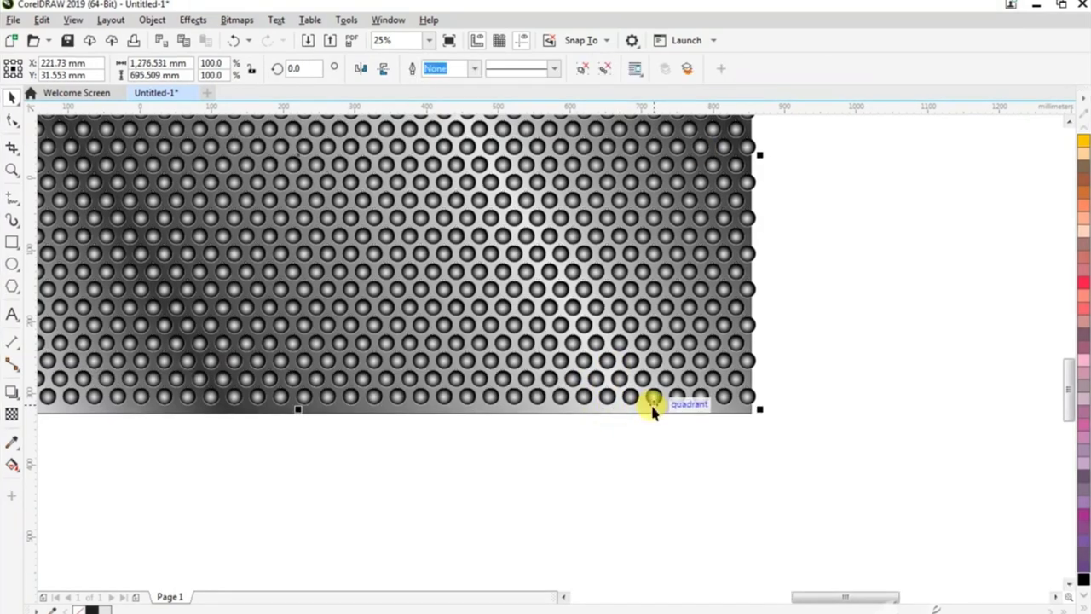
Step: Add the rectangle to the selection and align it with the circle group on their horizontal and vertical centres
scroll(654, 412, "down", 3)
scroll(660, 416, "up", 1)
scroll(649, 406, "up", 2)
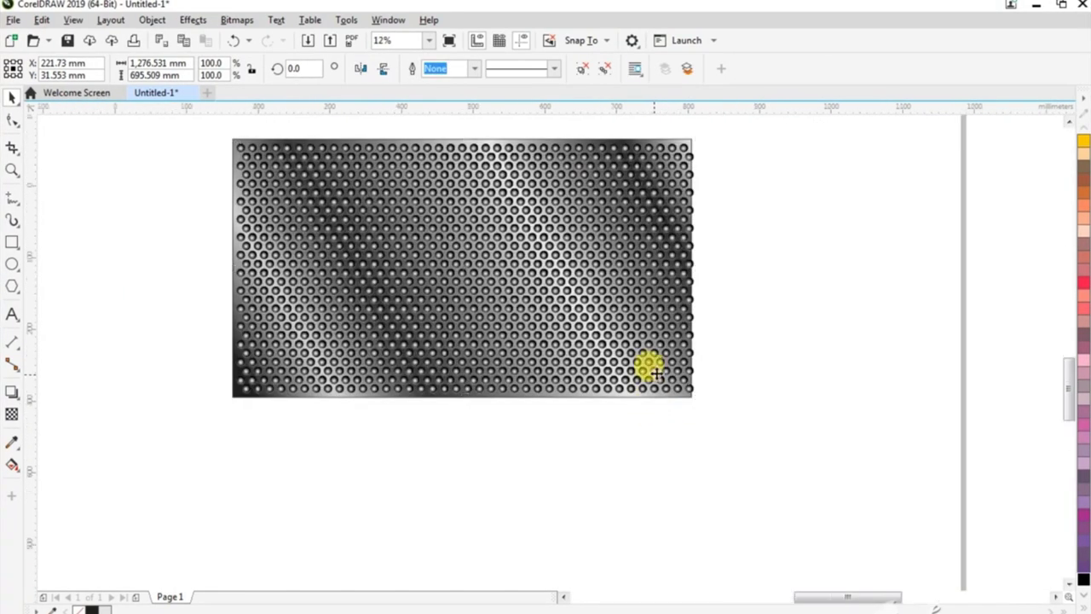
scroll(697, 414, "up", 1)
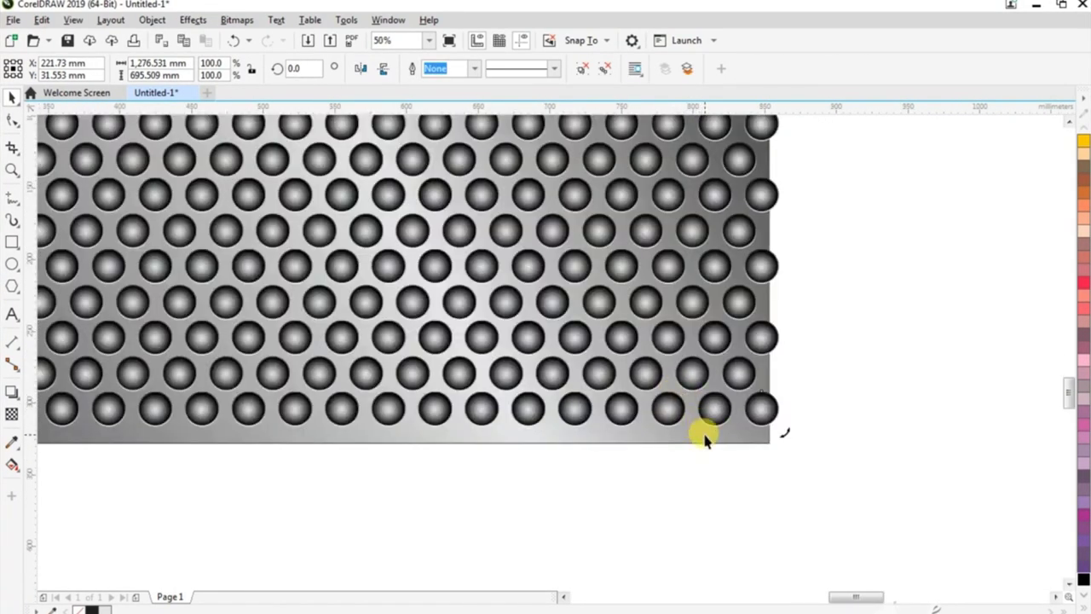
left_click(725, 433, "shift")
left_click(147, 19)
mouse_move(218, 227)
left_click(392, 295)
left_click(149, 21)
mouse_move(348, 244)
left_click(392, 312)
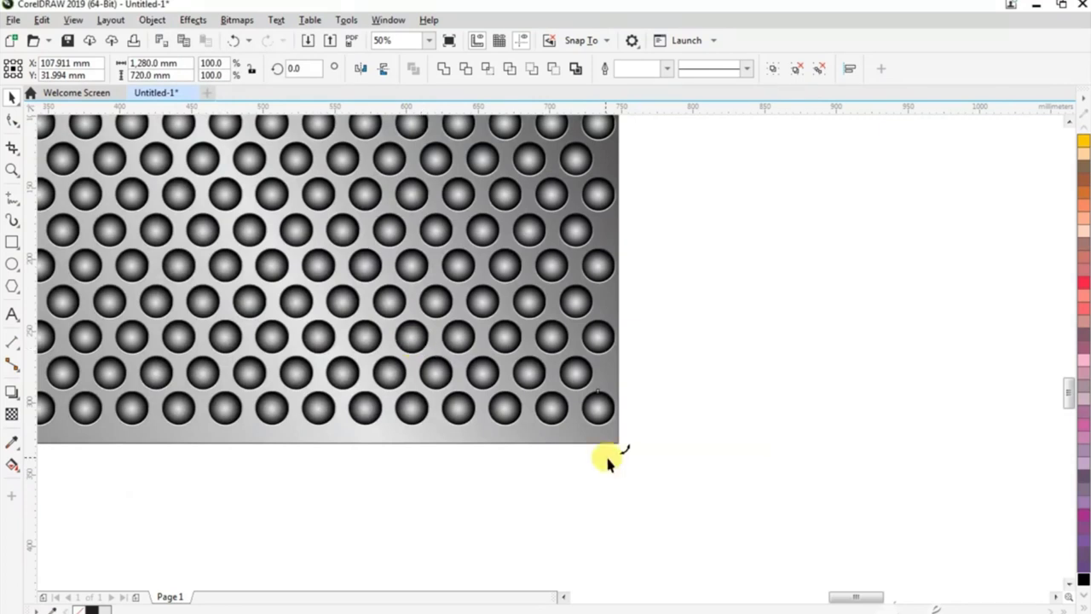
Step: Align the centres of the circle group and the gradient background rectangle
left_click(151, 20)
mouse_move(236, 236)
left_click(392, 295)
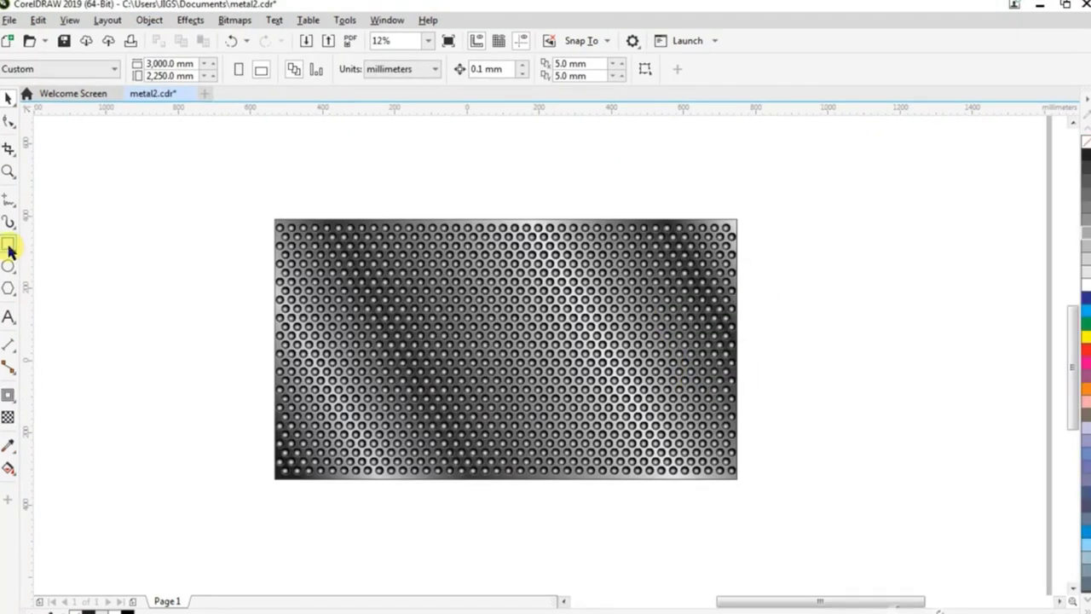
Step: Draw a white-filled rectangle about 879 by 298 mm in the middle of the perforated plate and round its corners to about 50 mm
left_click(9, 246)
left_click_drag(341, 298, 663, 411)
left_click(1085, 278)
left_click(10, 125)
left_click_drag(660, 303, 640, 304)
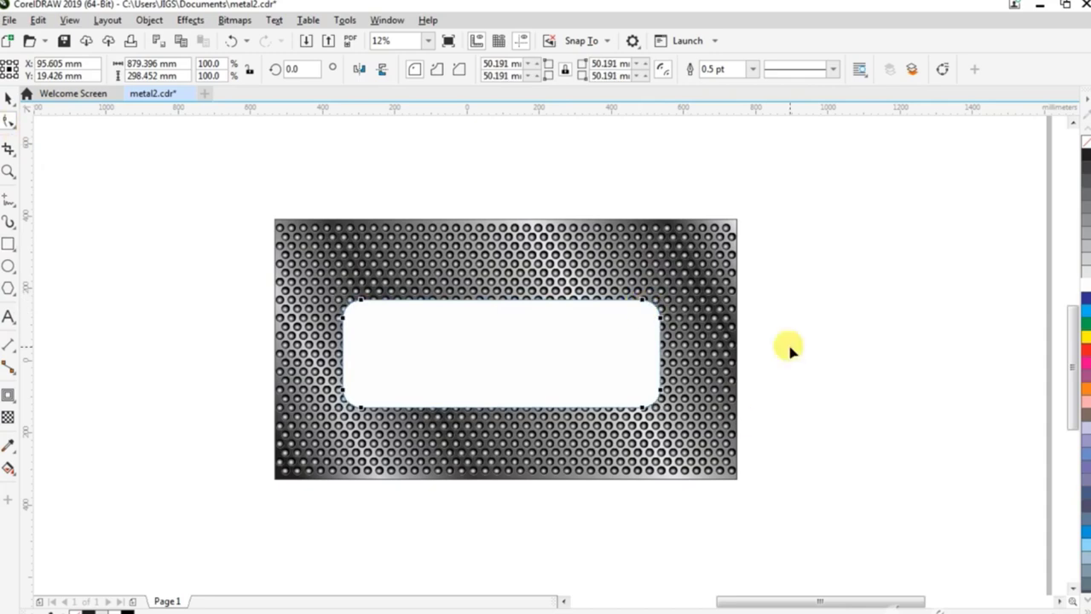
Step: Add a one-step inside contour with a 13 mm offset to the white rounded rectangle
scroll(493, 392, "up", 2)
key("space")
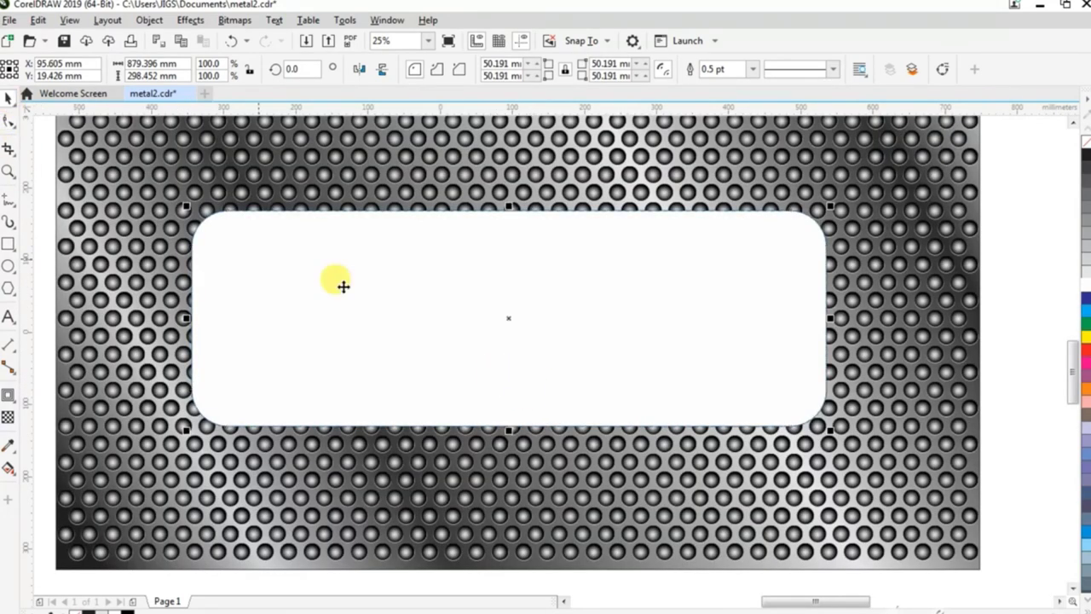
left_click(7, 399)
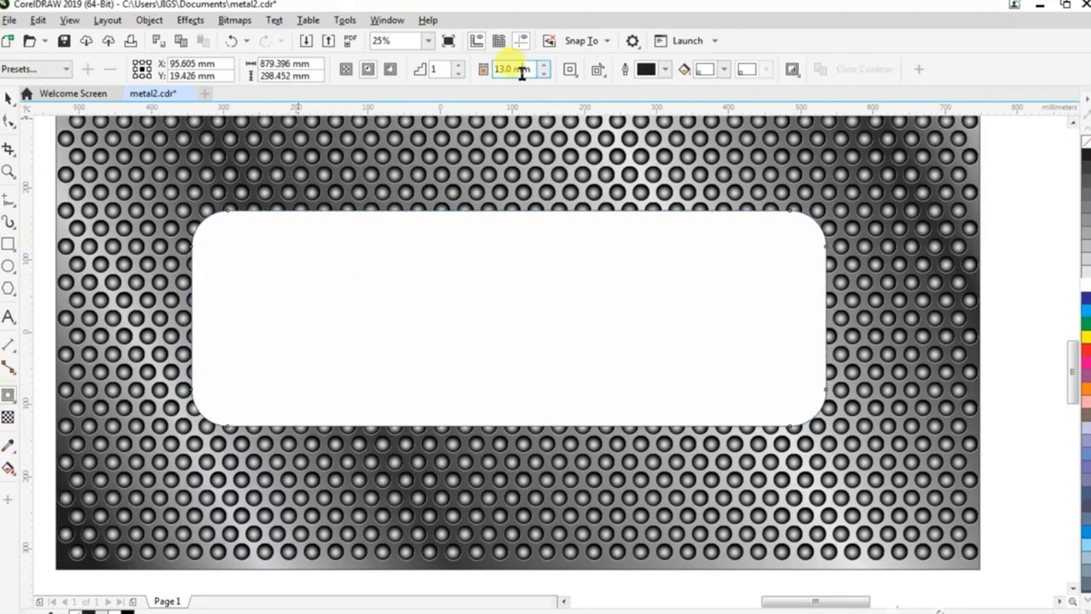
type("120")
key("Return")
left_click_drag(535, 68, 481, 68)
type("13")
key("Return")
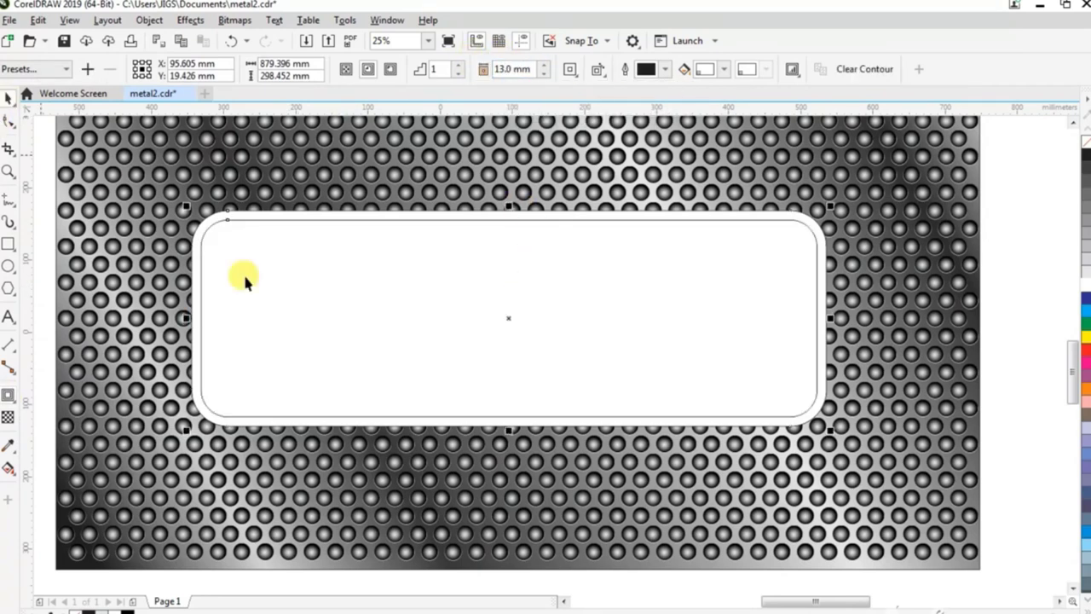
Step: Break the contour apart from the white rounded rectangle
right_click(573, 220)
left_click(628, 244)
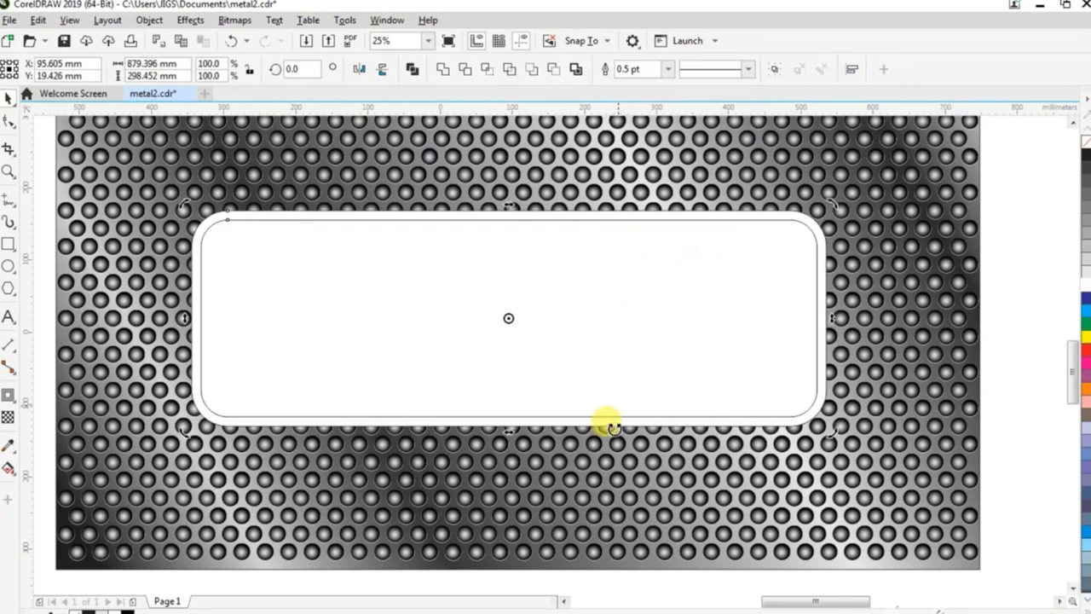
left_click(508, 317)
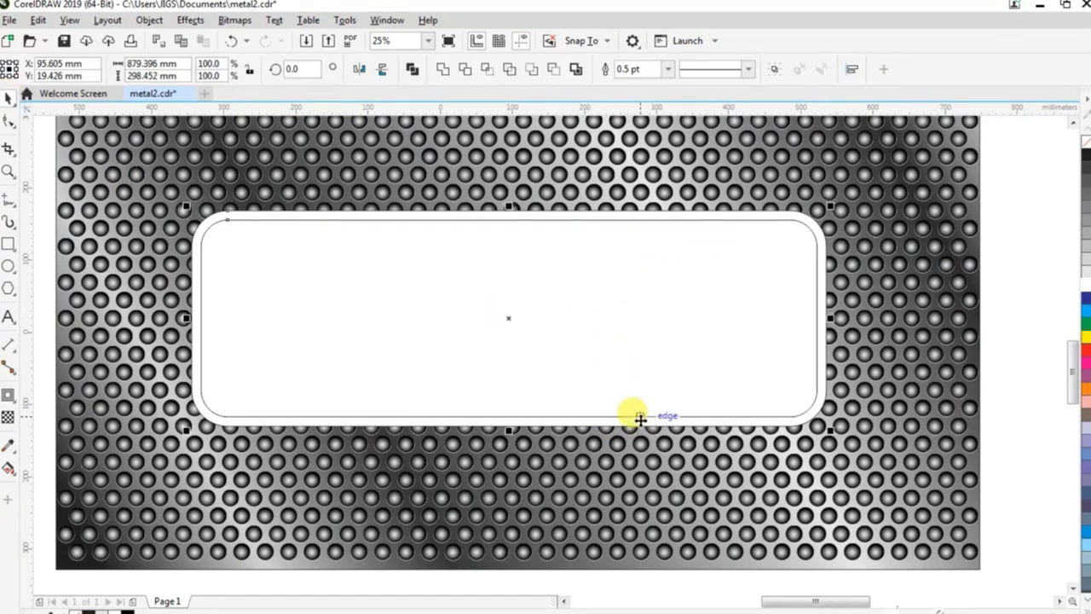
left_click_drag(683, 424, 653, 375)
right_click(607, 247)
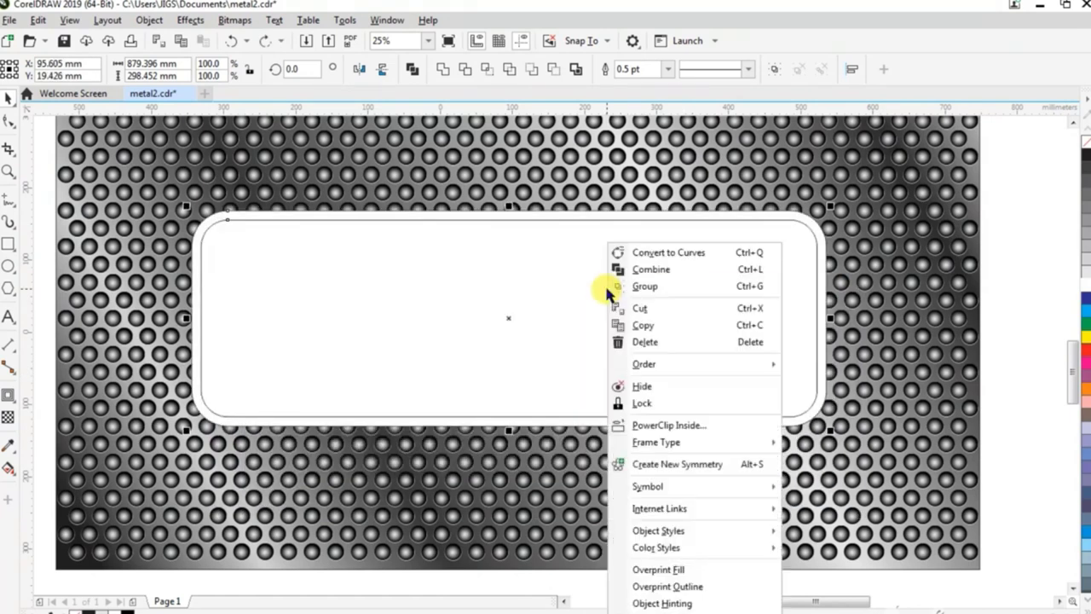
left_click(563, 289)
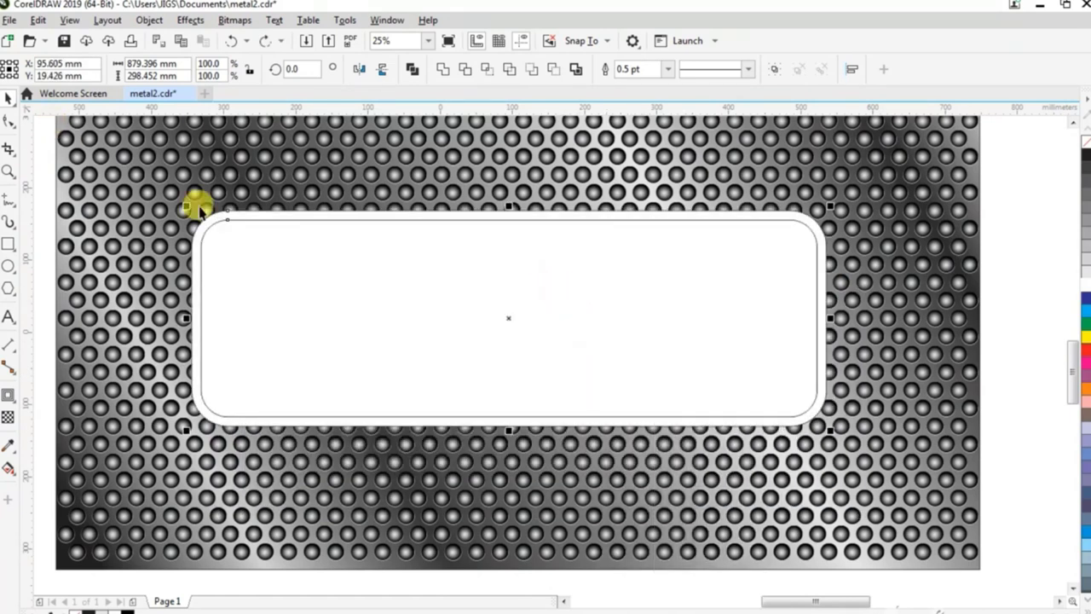
Step: Convert the outlines of the white rounded rectangles to objects
right_click(230, 216)
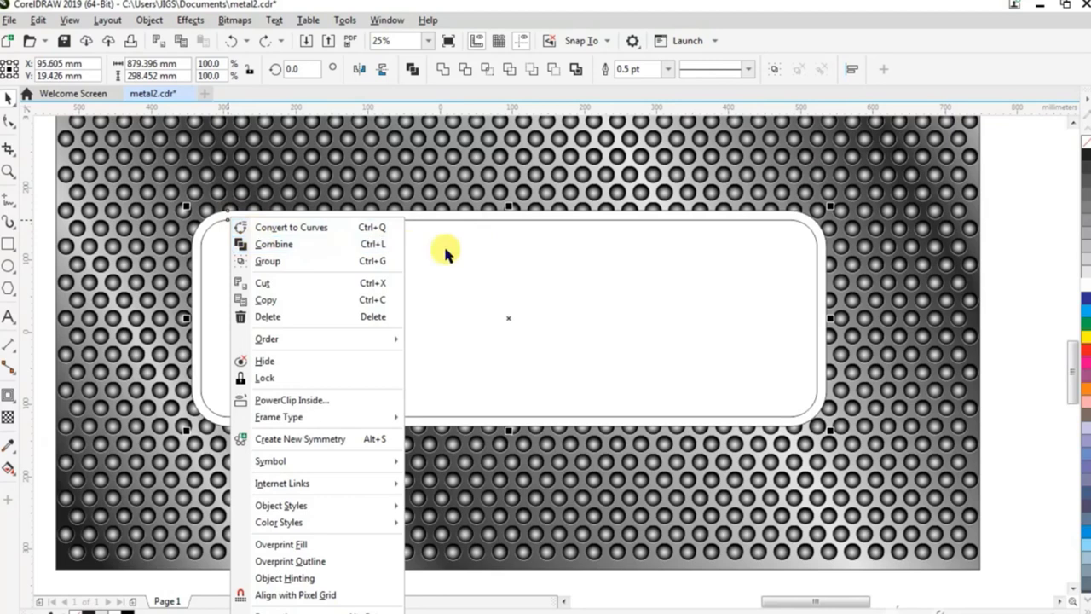
left_click(152, 21)
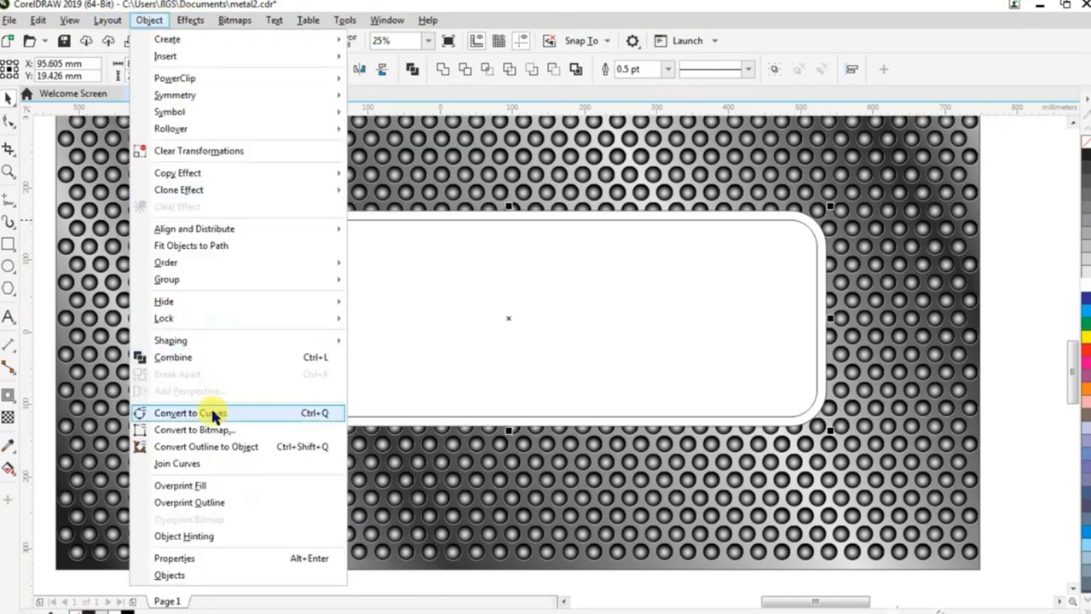
left_click(223, 445)
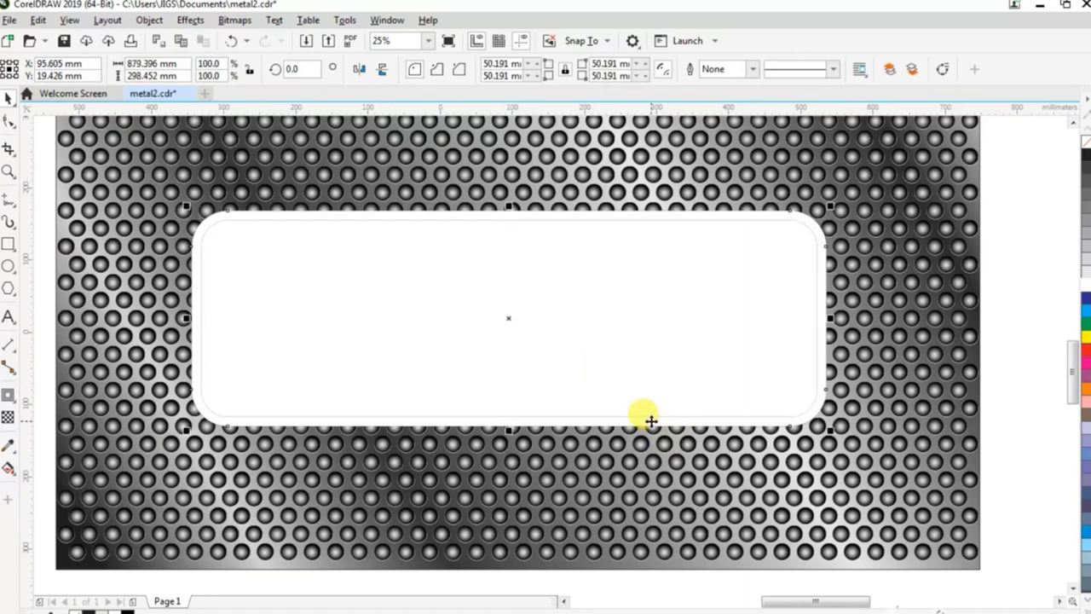
Step: Fill the outer rounded rectangle with a linear gradient from white at its upper edge to black at its lower edge
left_click(8, 468)
left_click(53, 68)
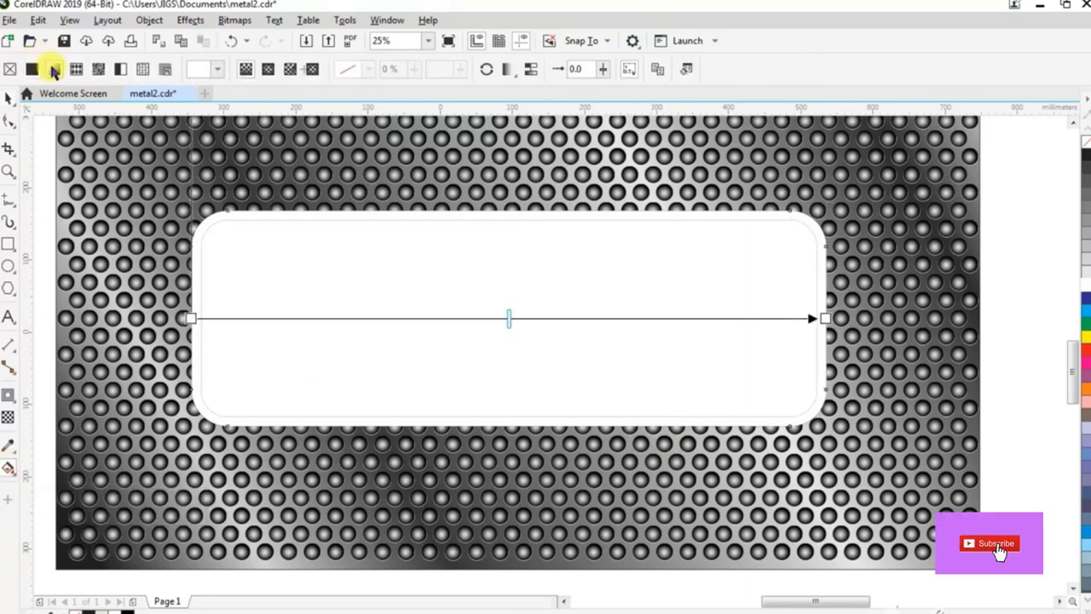
left_click(1086, 605)
left_click_drag(1073, 439, 825, 321)
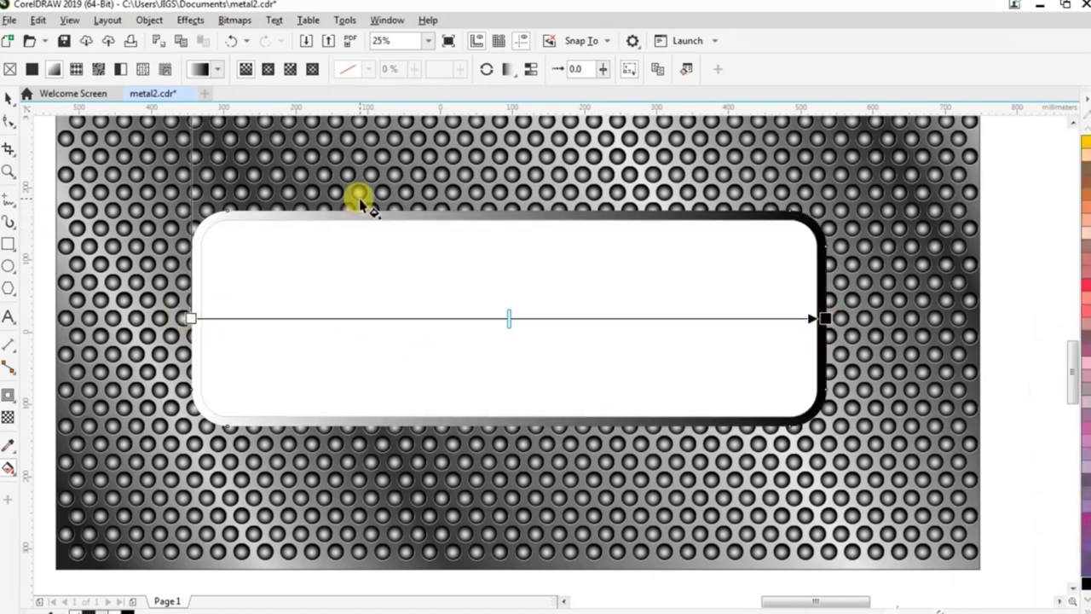
left_click_drag(186, 318, 359, 191)
left_click_drag(825, 317, 475, 443)
scroll(545, 474, "down", 2)
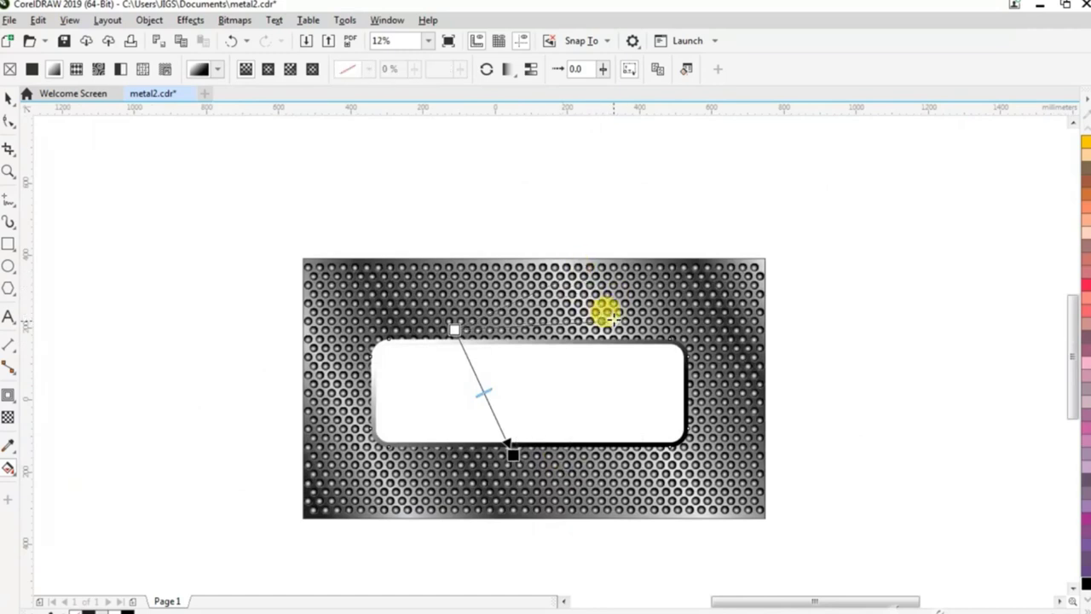
scroll(560, 455, "up", 2)
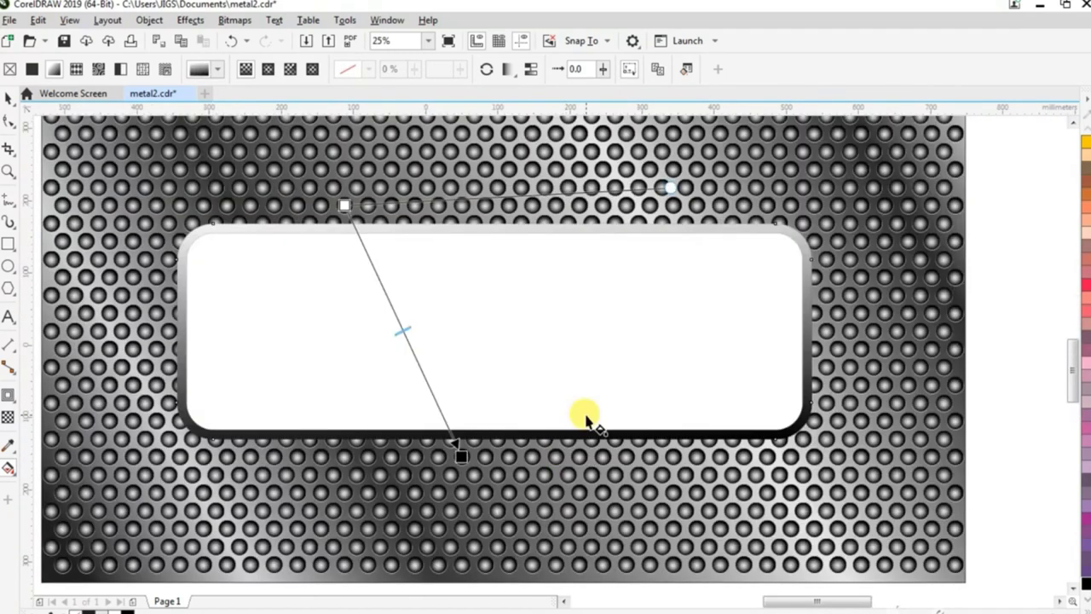
Step: Import the brushed metal image from the desktop and place it above the perforated plate at about 1,260 by 639 mm
left_click(9, 97)
scroll(609, 422, "down", 1)
key("Escape")
scroll(621, 431, "down", 1)
left_click(8, 20)
left_click(37, 274)
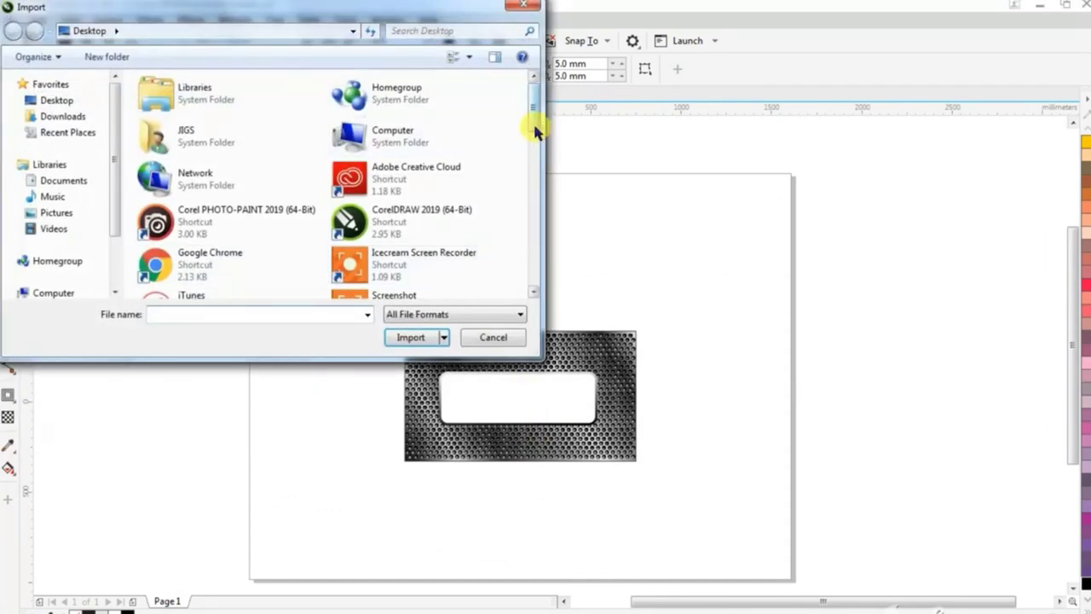
left_click_drag(531, 124, 526, 211)
left_click(426, 185)
left_click(411, 335)
left_click_drag(704, 295, 325, 181)
left_click_drag(492, 242, 499, 237)
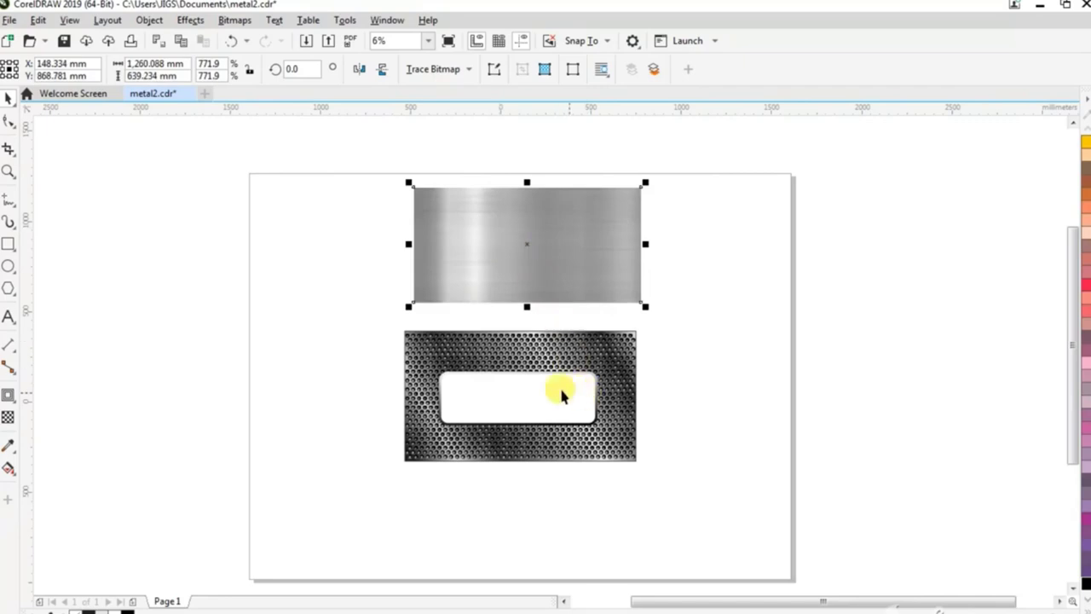
Step: PowerClip the brushed metal image inside the inner rounded rectangle
right_click(544, 231)
left_click(628, 419)
left_click(495, 392)
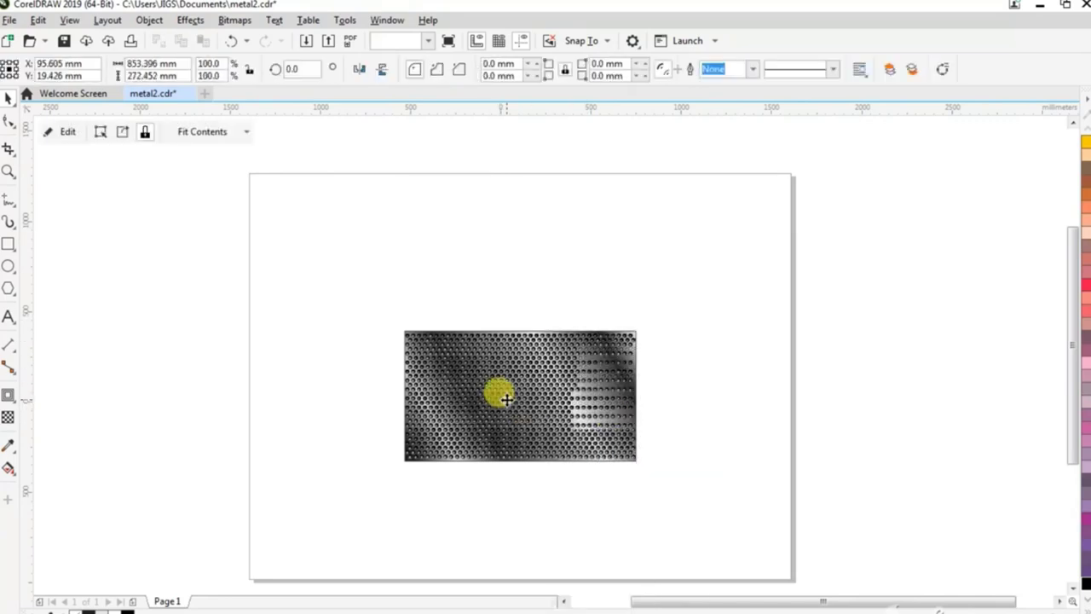
left_click(174, 235)
scroll(525, 402, "up", 4)
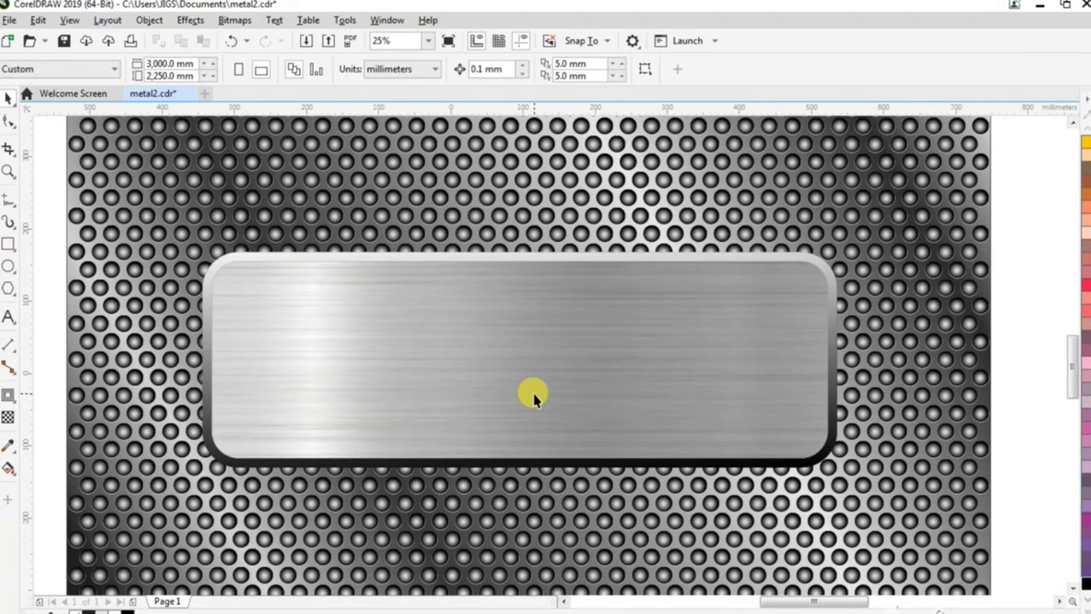
left_click(599, 340)
left_click(753, 70)
left_click(767, 260)
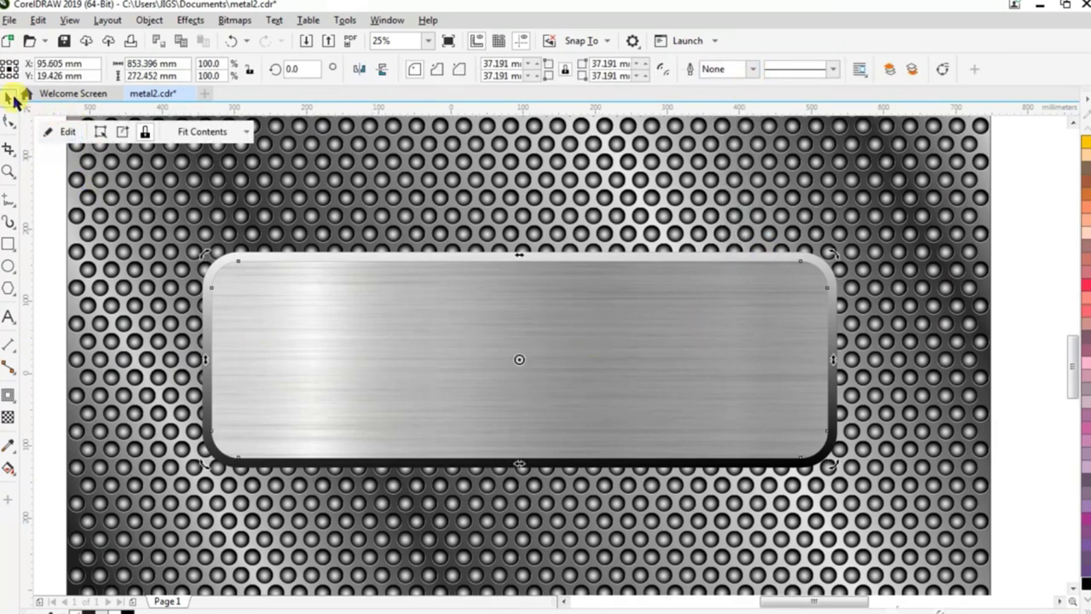
left_click(47, 179)
Step: Draw a circle in the upper-right corner of the brushed panel and give it an elliptical gradient, light in the centre and black outside
left_click(8, 266)
scroll(818, 274, "up", 1)
left_click_drag(686, 249, 751, 290)
left_click(11, 467)
left_click(54, 68)
left_click(256, 68)
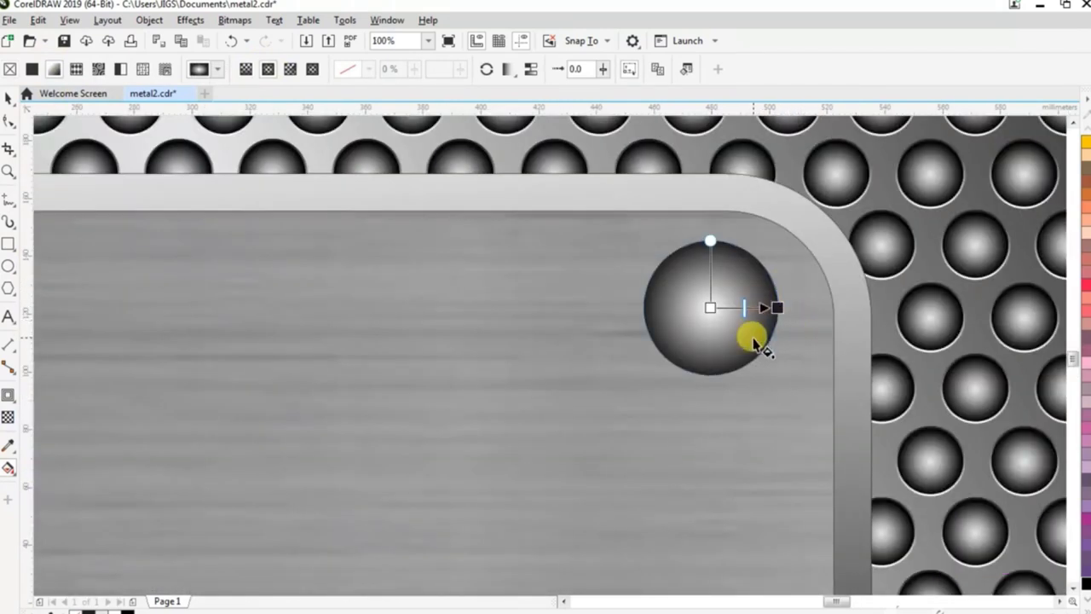
Step: Make a concentric copy of the circle scaled down to about 17.55 mm and turn its gradient's centre colour black
key("space")
left_click_drag(783, 379, 739, 339)
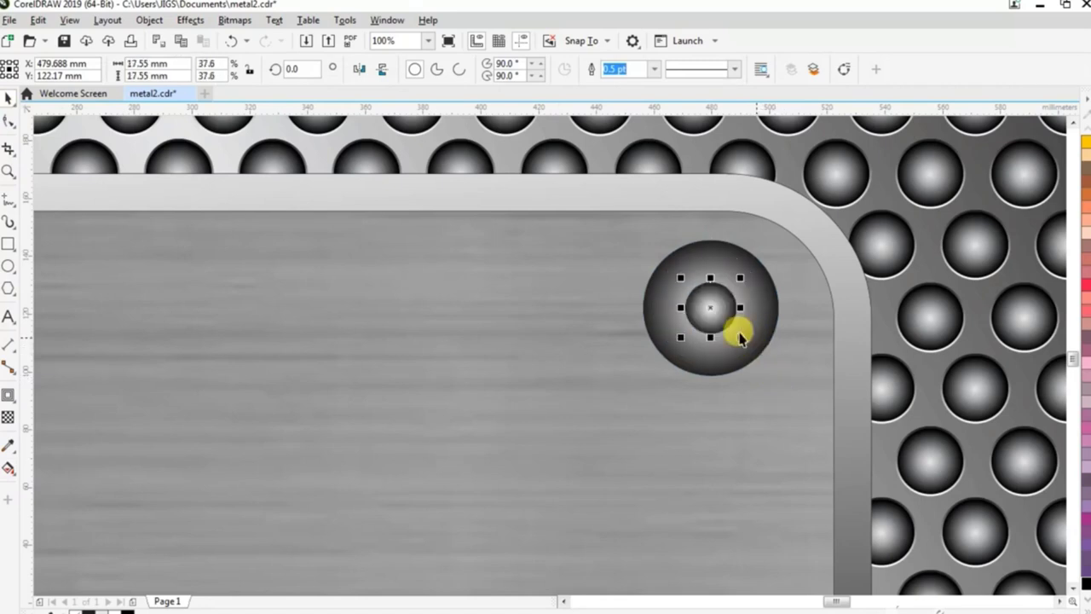
left_click(11, 468)
scroll(712, 305, "up", 2)
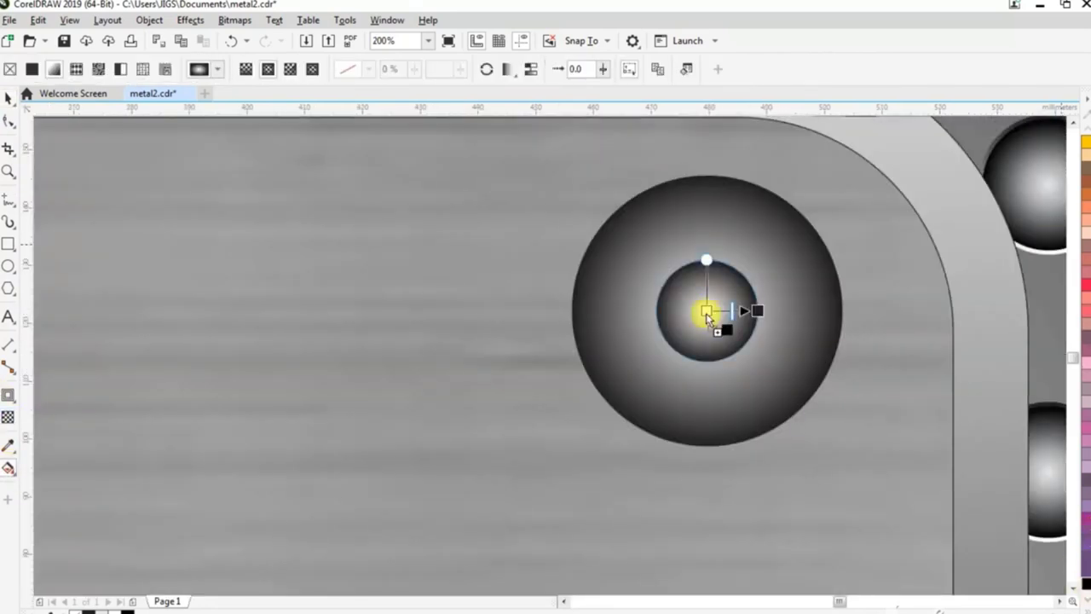
left_click_drag(706, 315, 706, 311)
Step: Remove the outline of the small black circle and apply a Gaussian blur to it
left_click(653, 69)
left_click(615, 83)
left_click(190, 19)
mouse_move(215, 112)
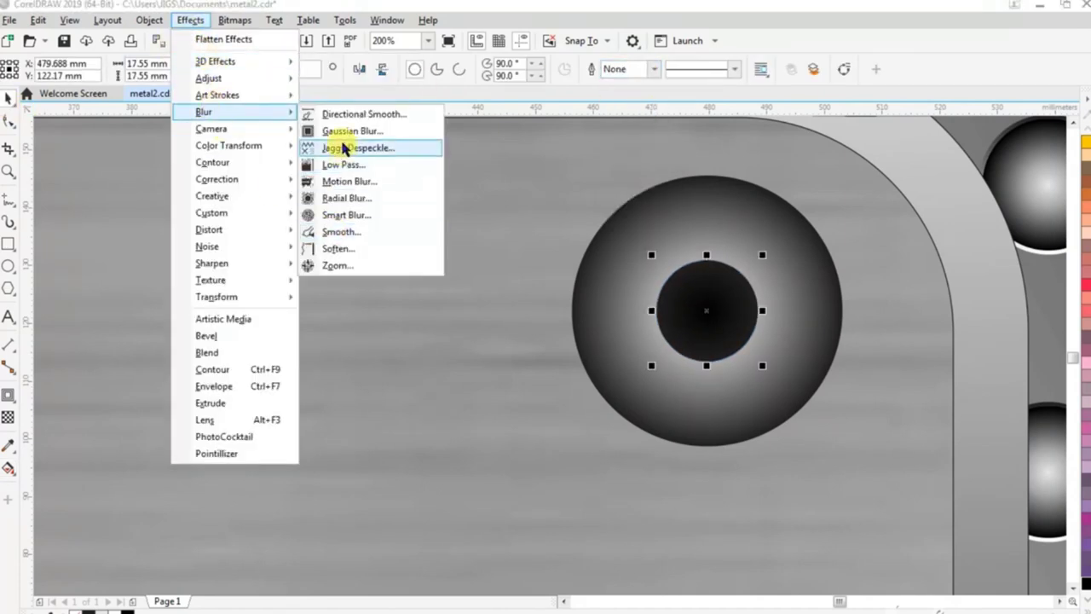
left_click(350, 128)
left_click_drag(479, 275, 519, 405)
left_click(677, 483)
Step: Add two light grey colour nodes to the outer circle's elliptical gradient, one near the edge and one near the centre
left_click(813, 372)
left_click(7, 467)
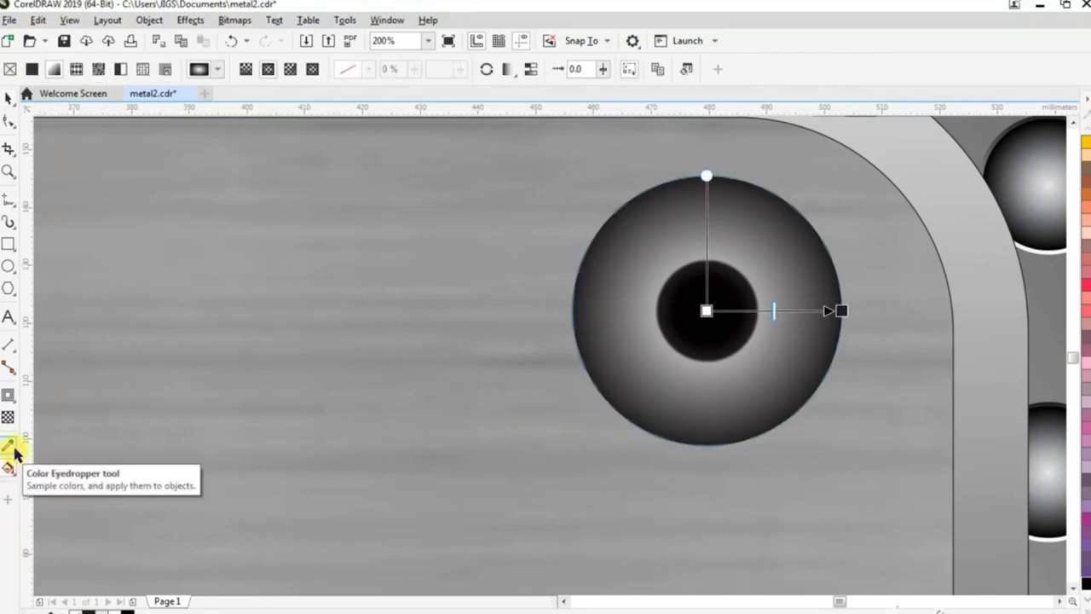
left_click(1082, 600)
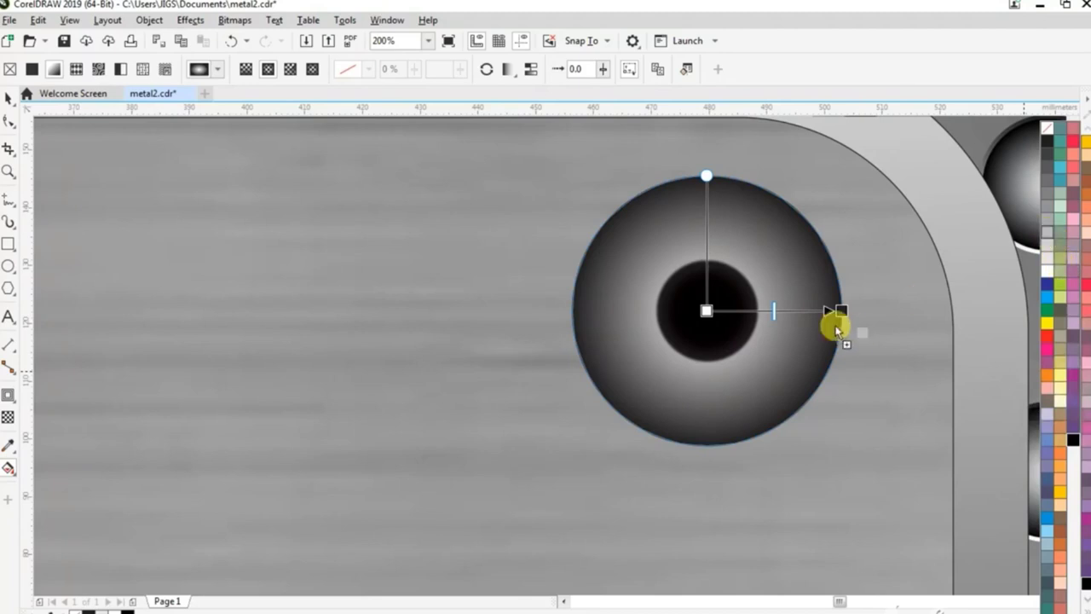
left_click_drag(816, 315, 818, 314)
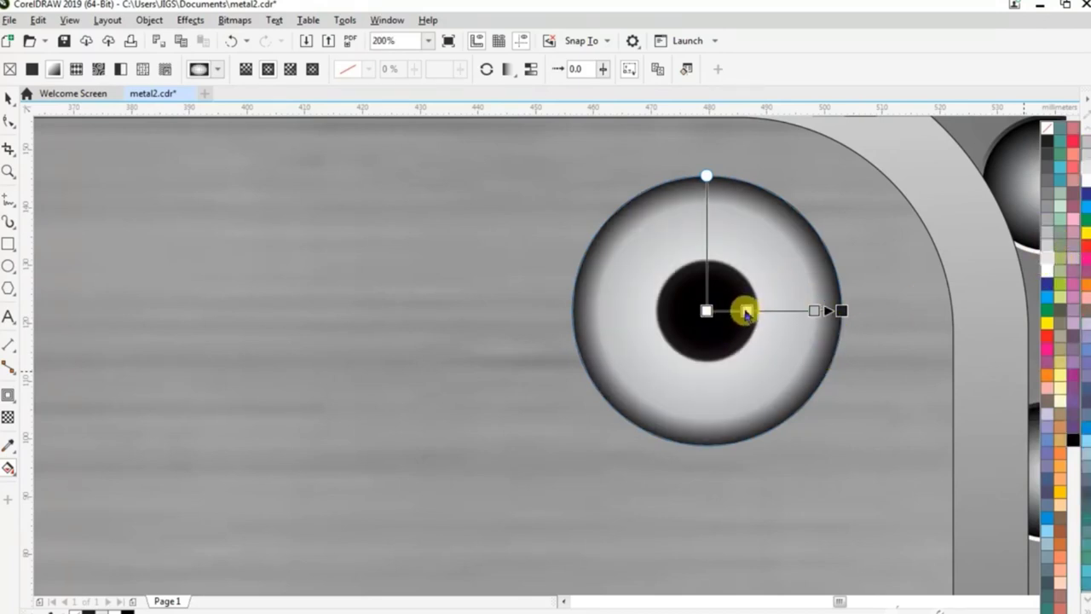
scroll(882, 303, "up", 1)
scroll(803, 390, "down", 1)
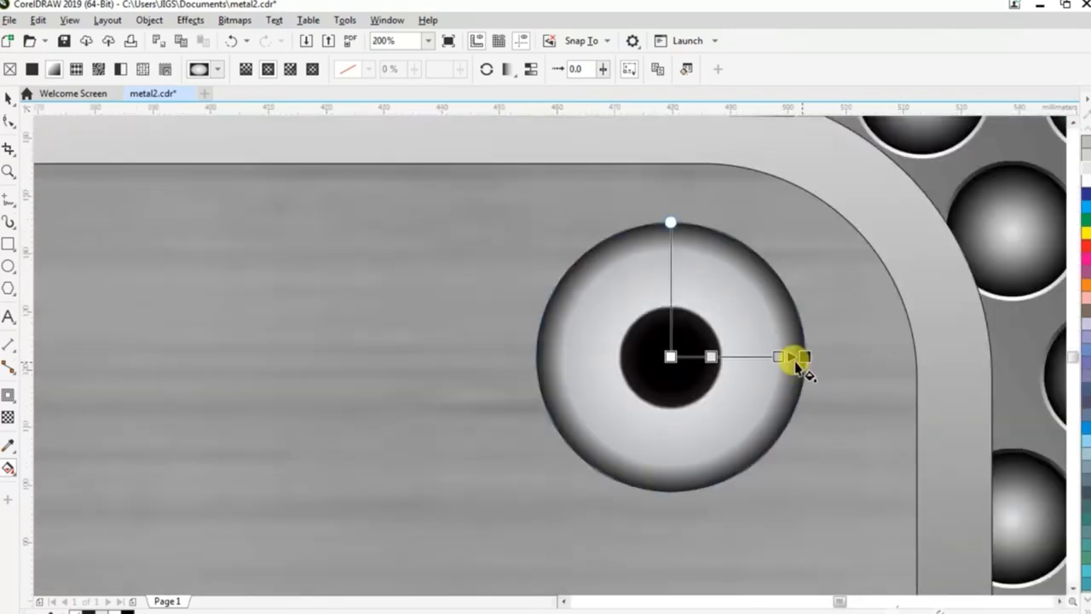
Step: Extend the outer circle's gradient just past its edge and place the two grey nodes at about 78% and 34%
left_click_drag(806, 356, 794, 356)
scroll(711, 367, "up", 1)
left_click_drag(713, 351, 691, 351)
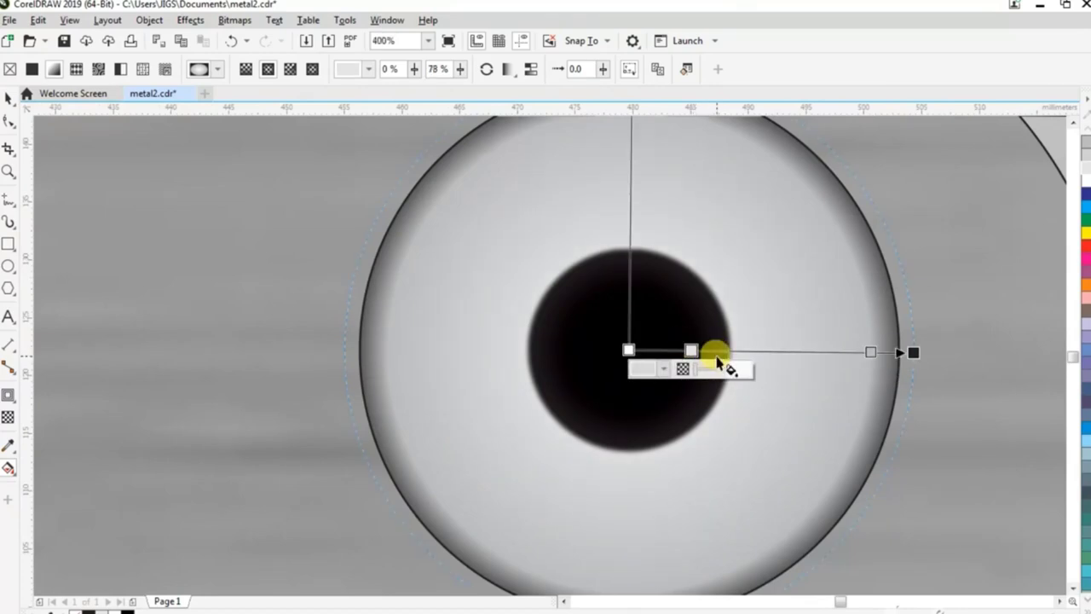
double_click(827, 352)
left_click_drag(826, 352, 816, 352)
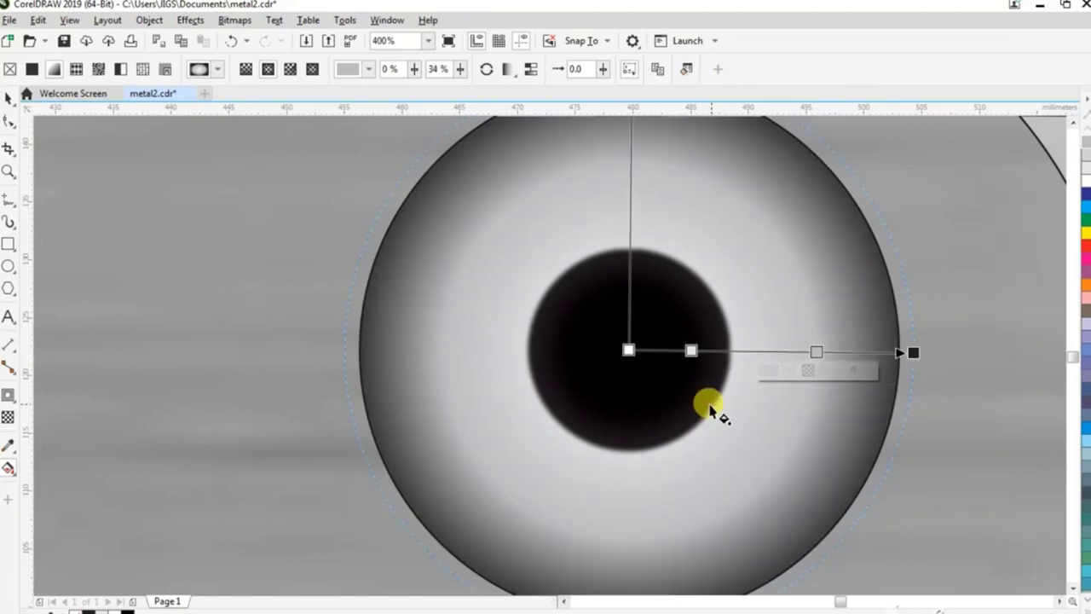
Step: Replace the gradient's outer grey node with a light grey one at about 32% and add another light grey node between the inner and outer ones
left_click_drag(691, 350, 720, 351)
double_click(816, 352)
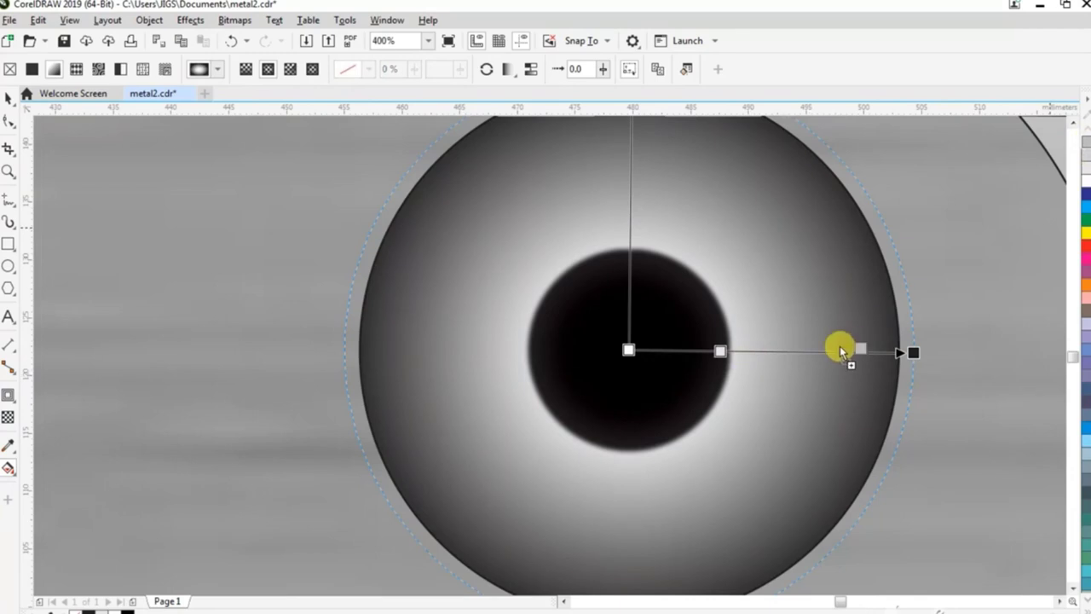
double_click(821, 351)
left_click_drag(721, 351, 690, 350)
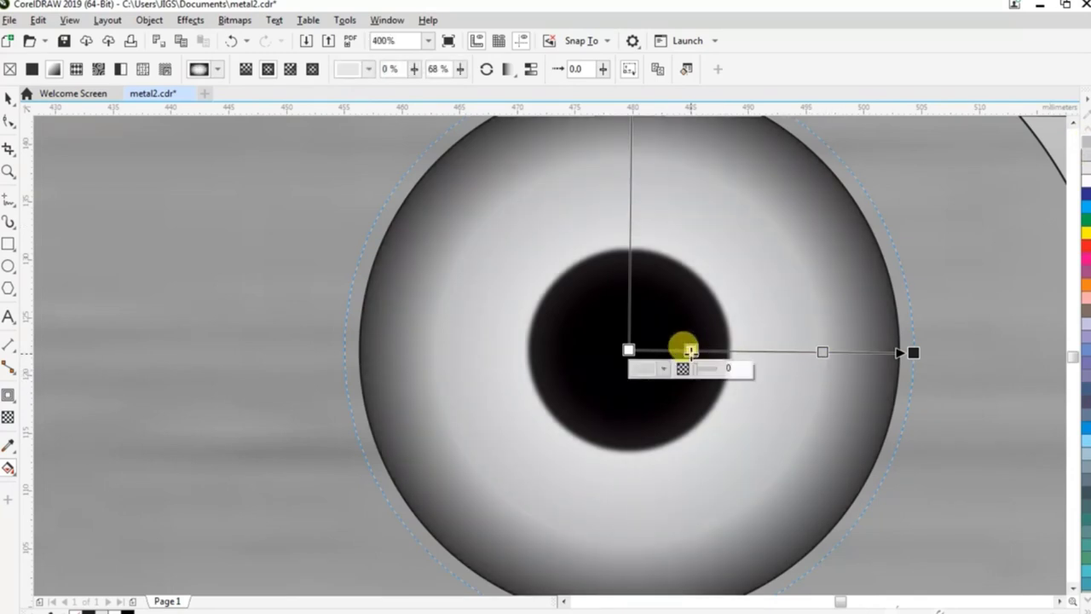
left_click(765, 408)
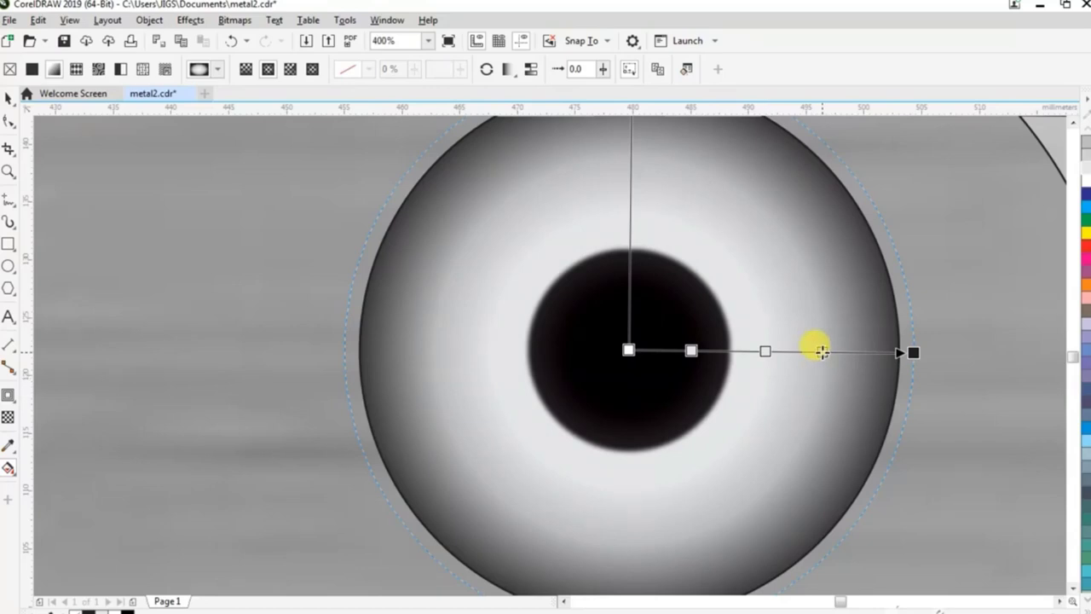
Step: Set the transparency of the gradient's outer grey node to 10%
double_click(822, 352)
double_click(866, 369)
type("10")
key("Return")
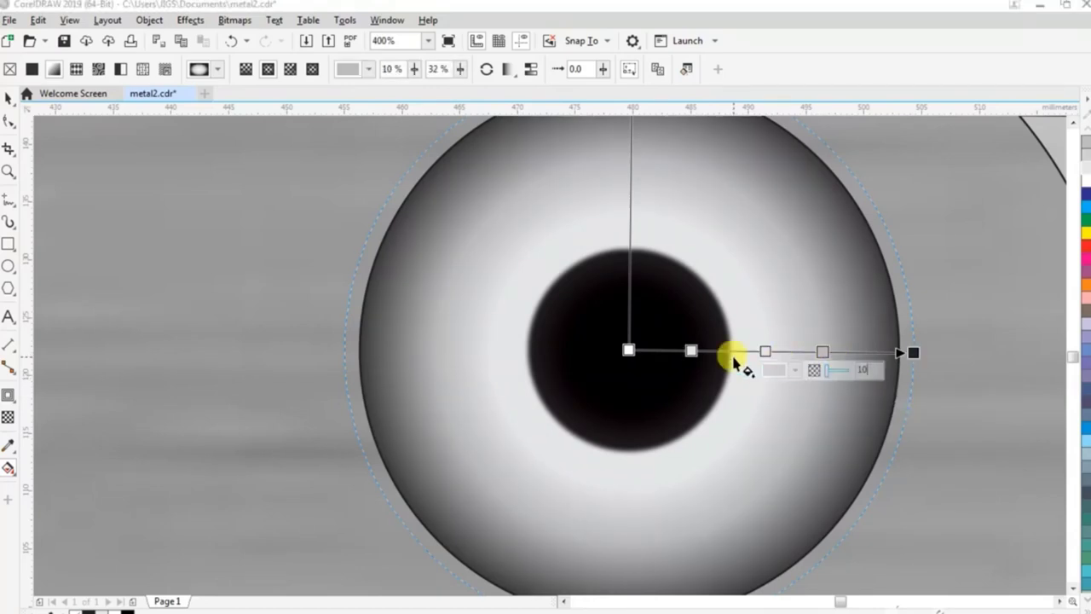
Step: Remove the outline from the screw's outer circle
left_click(9, 98)
scroll(664, 264, "down", 1)
left_click(654, 70)
left_click(639, 83)
left_click(830, 314)
left_click(698, 300)
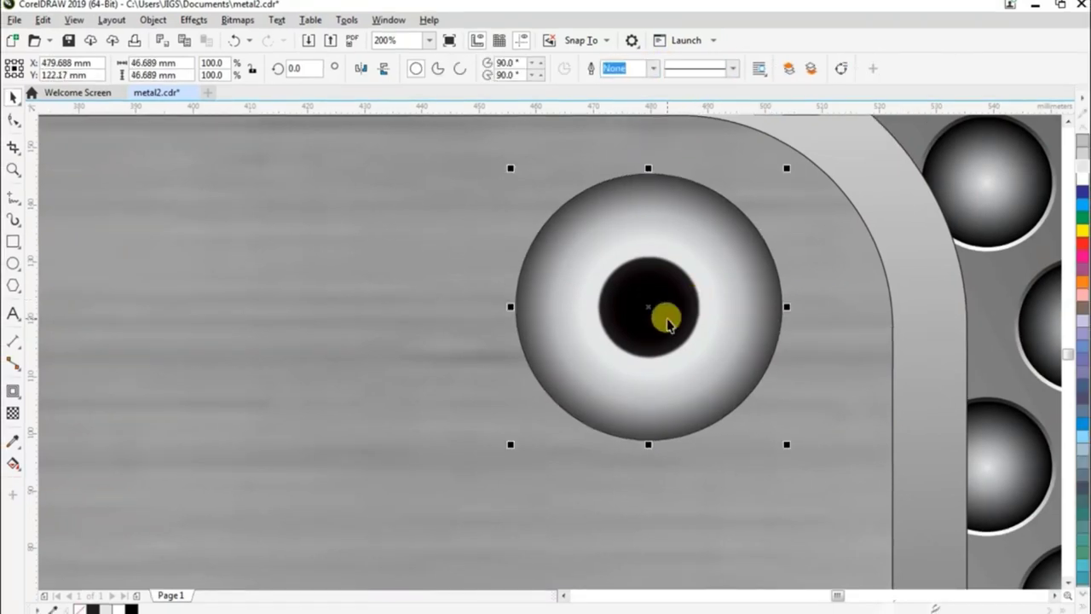
Step: Group the screw's inner and outer circles together
left_click(667, 324, "shift")
left_click(771, 68)
scroll(666, 258, "down", 2)
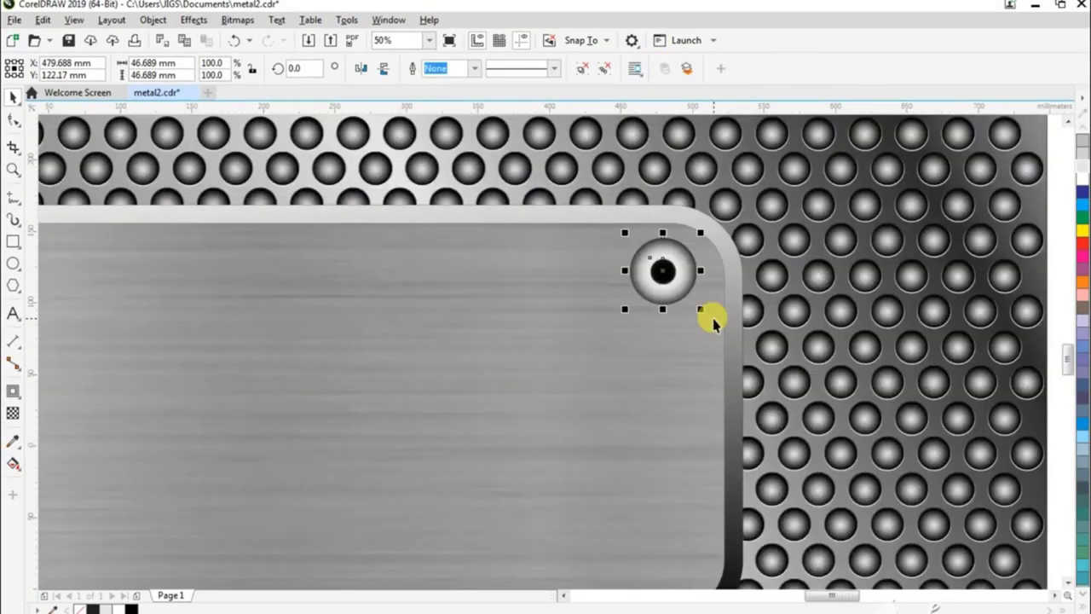
Step: Move the grouped screw closer to the nameplate's upper-right corner and scale it down proportionally to about 39 mm across
left_click(713, 314)
scroll(684, 265, "up", 1)
left_click_drag(641, 281, 663, 287)
scroll(682, 281, "down", 2)
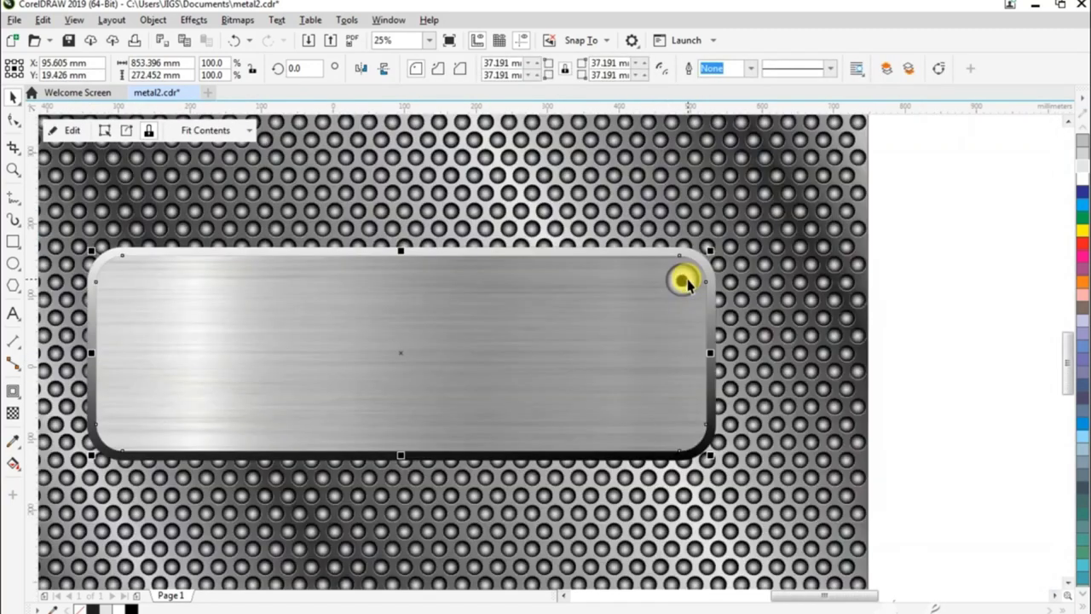
scroll(701, 333, "up", 2)
left_click(680, 272, "ctrl")
left_click_drag(741, 330, 714, 312)
Step: Duplicate the screw straight down into the nameplate's lower-right corner
left_click_drag(667, 251, 700, 538)
scroll(696, 218, "down", 1)
right_click(699, 539)
left_click(723, 502)
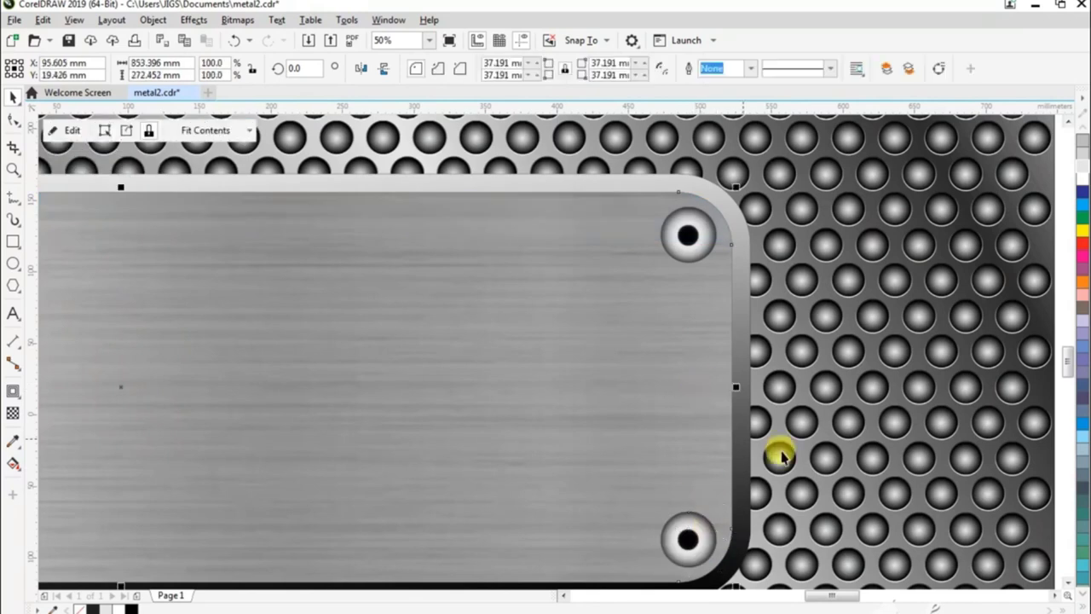
Step: Duplicate the two right-hand screws together across to the nameplate's left corners
scroll(846, 452, "down", 1)
left_click(767, 343)
left_click(768, 497, "shift")
left_click_drag(761, 416, 203, 406)
right_click(203, 406)
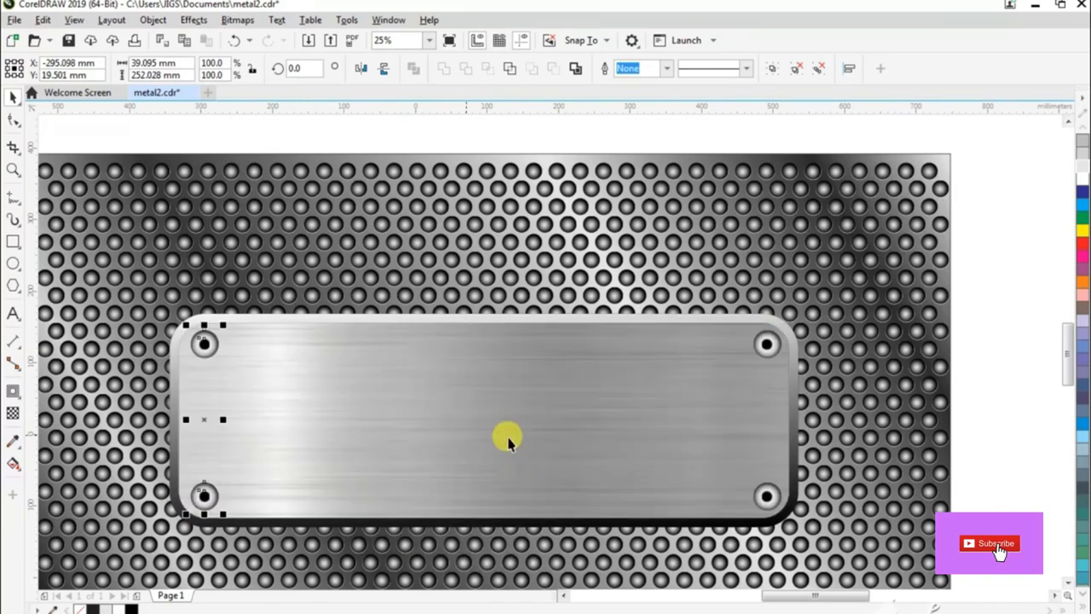
Step: Shift the two left-hand screws slightly left and down, about 2 mm each way, to fit the nameplate's corners
scroll(643, 432, "down", 2)
scroll(511, 426, "up", 2)
scroll(523, 415, "up", 2)
left_click_drag(523, 372, 521, 379)
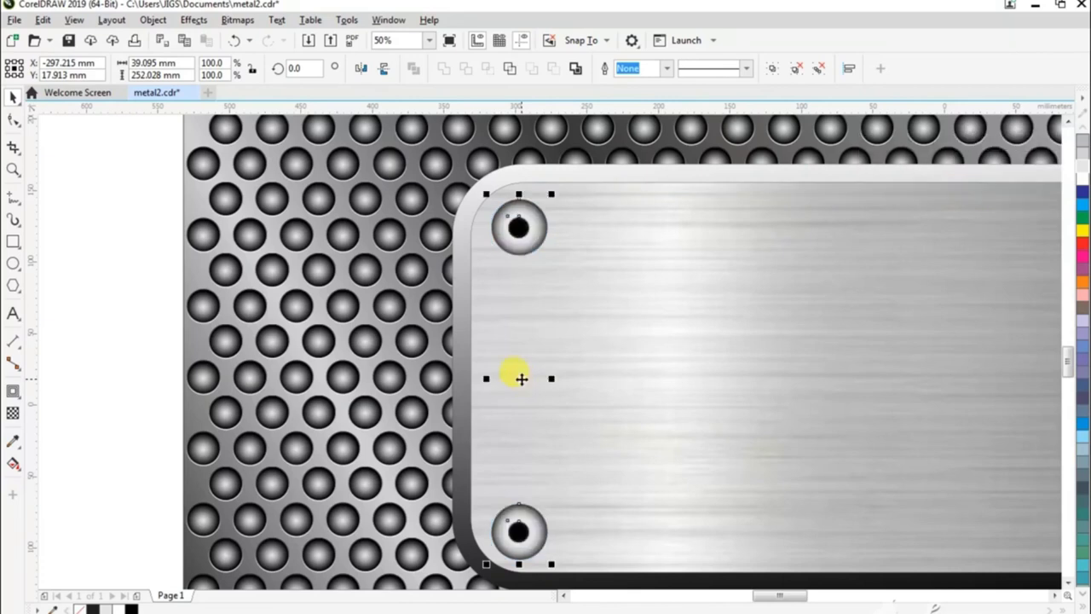
Step: Inspect the upper-left screw's shading up close and the overall look of the nameplate on the perforated background
left_click(511, 220)
scroll(515, 226, "up", 4)
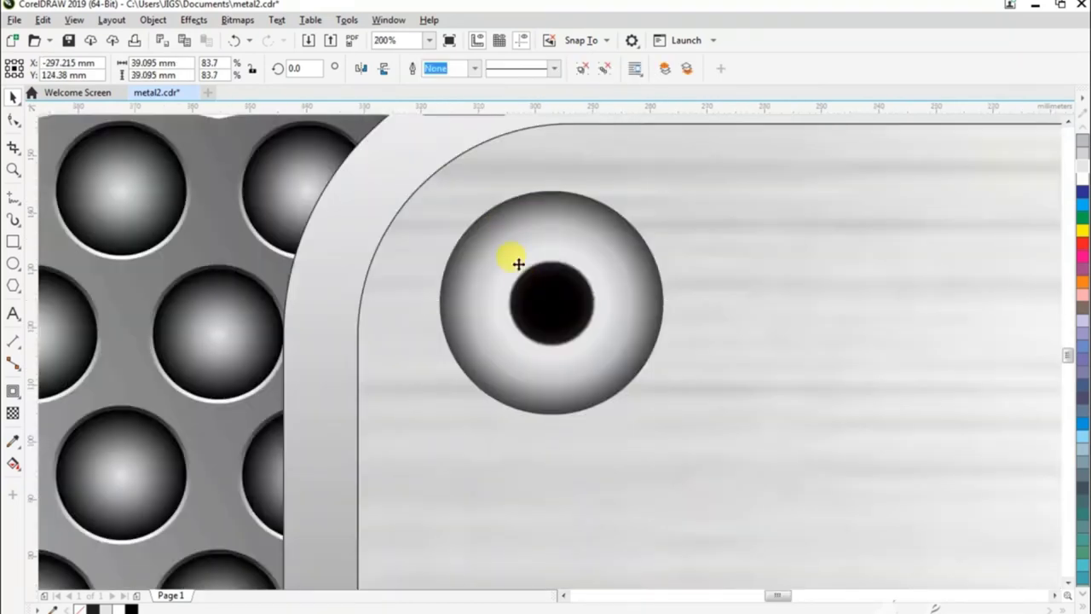
scroll(518, 264, "down", 8)
left_click(637, 365)
left_click(387, 358)
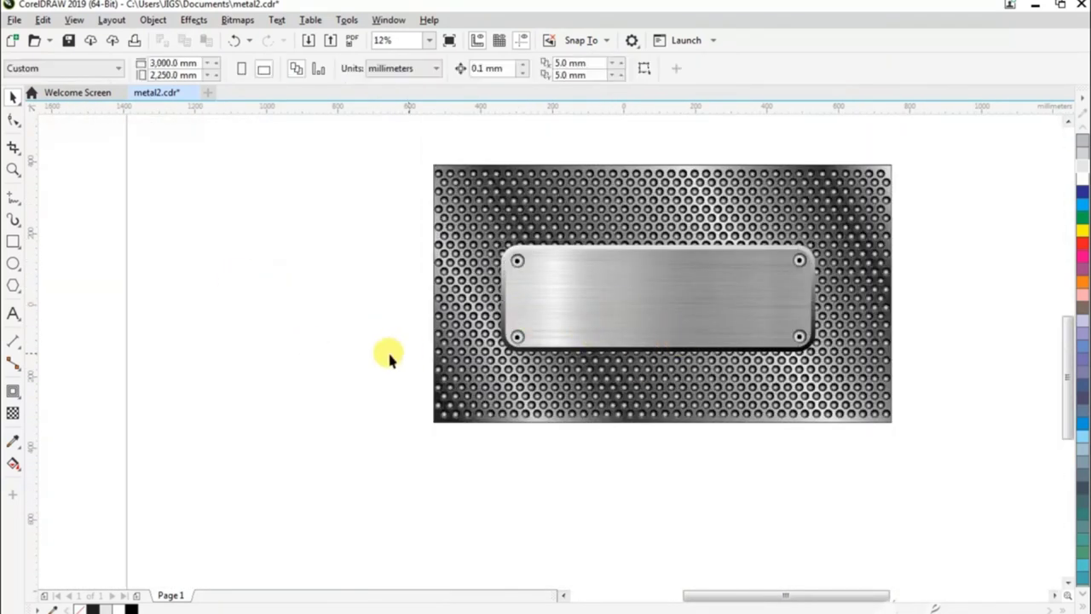
scroll(387, 358, "down", 2)
scroll(477, 360, "up", 2)
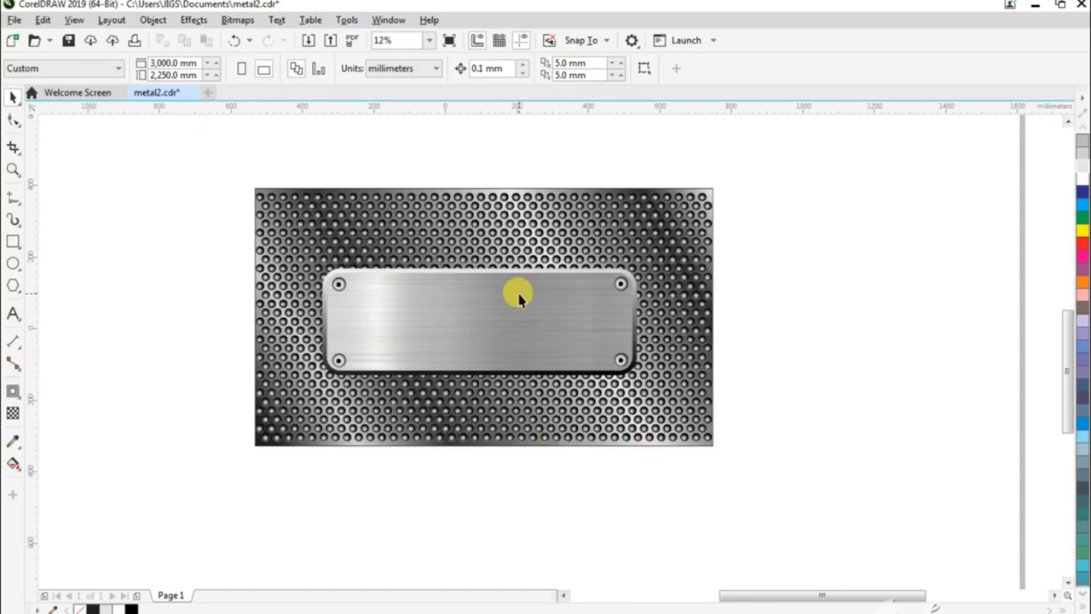
scroll(519, 296, "up", 1)
scroll(611, 231, "down", 1)
Step: Set the zoom level to 30%, centre the nameplate and check the artwork in full-screen preview
left_click(451, 39)
left_click(451, 39)
left_click_drag(413, 40, 362, 38)
type("30")
key("Return")
key("Return")
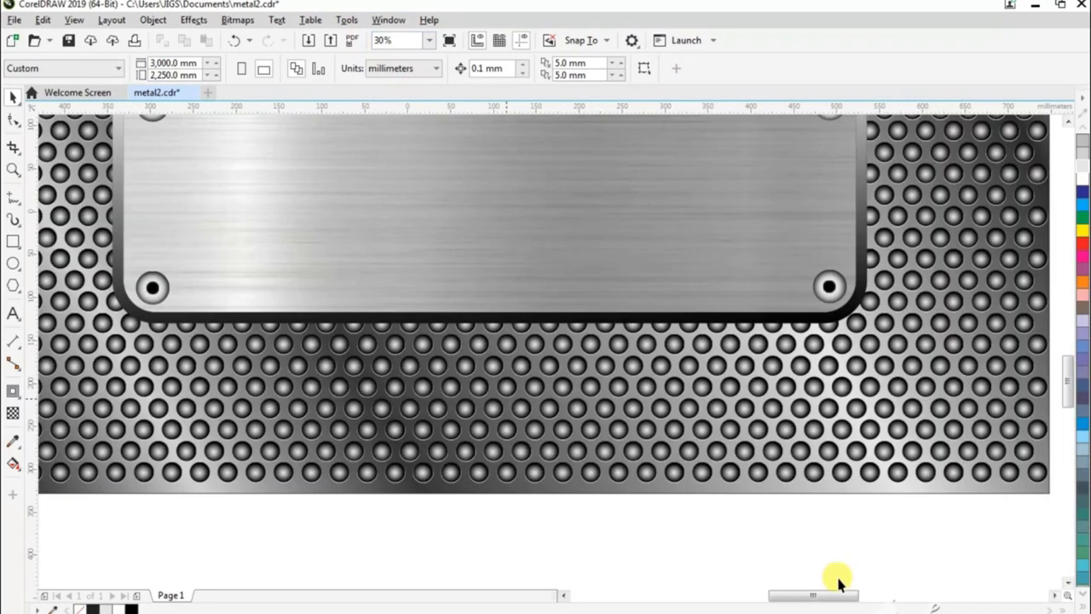
scroll(1071, 378, "up", 3)
left_click(450, 40)
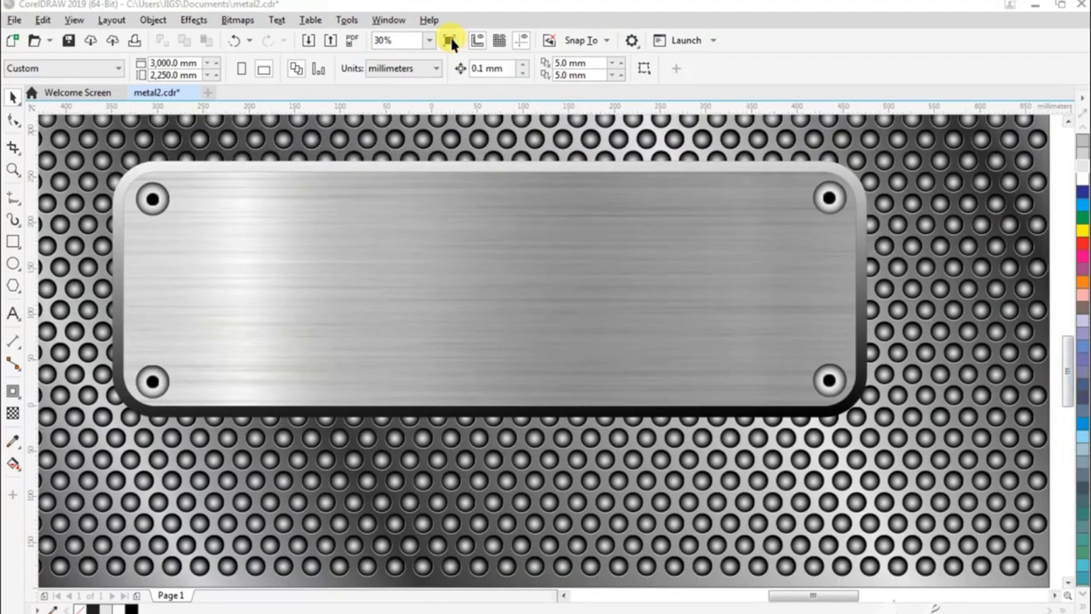
left_click(1011, 428)
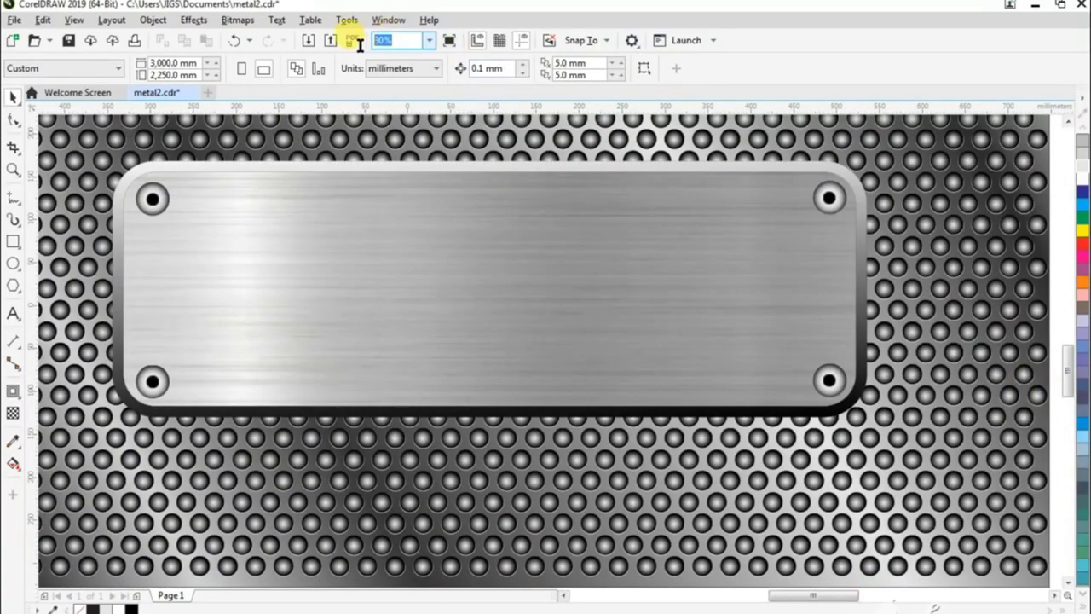
Step: Set the zoom level to 25% and examine the whole finished plate in full-screen preview
type("25")
key("Return")
scroll(1064, 366, "up", 1)
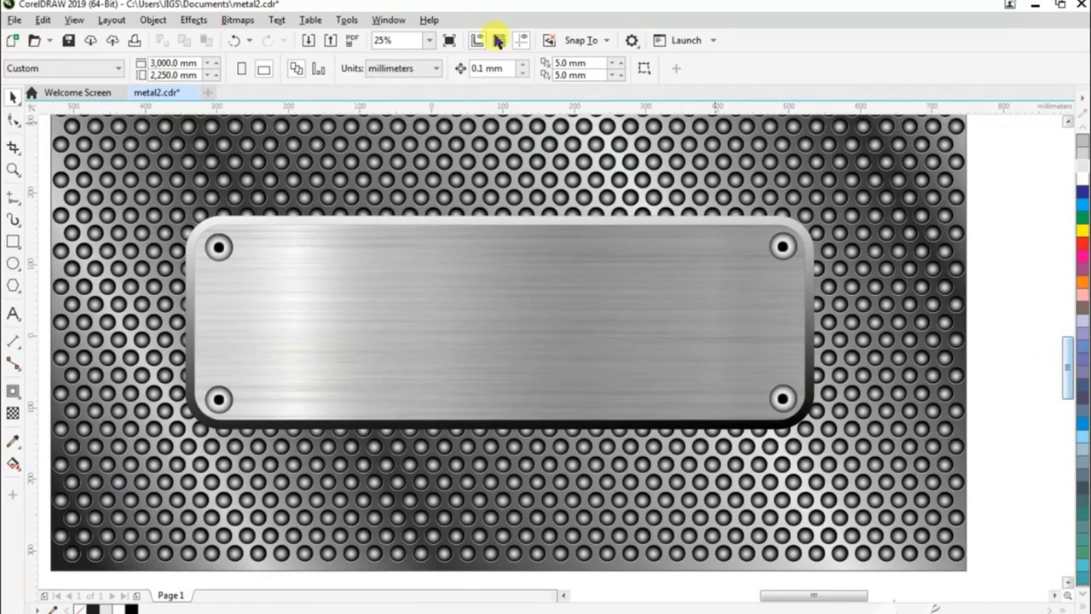
key("F9")
left_click(1014, 473)
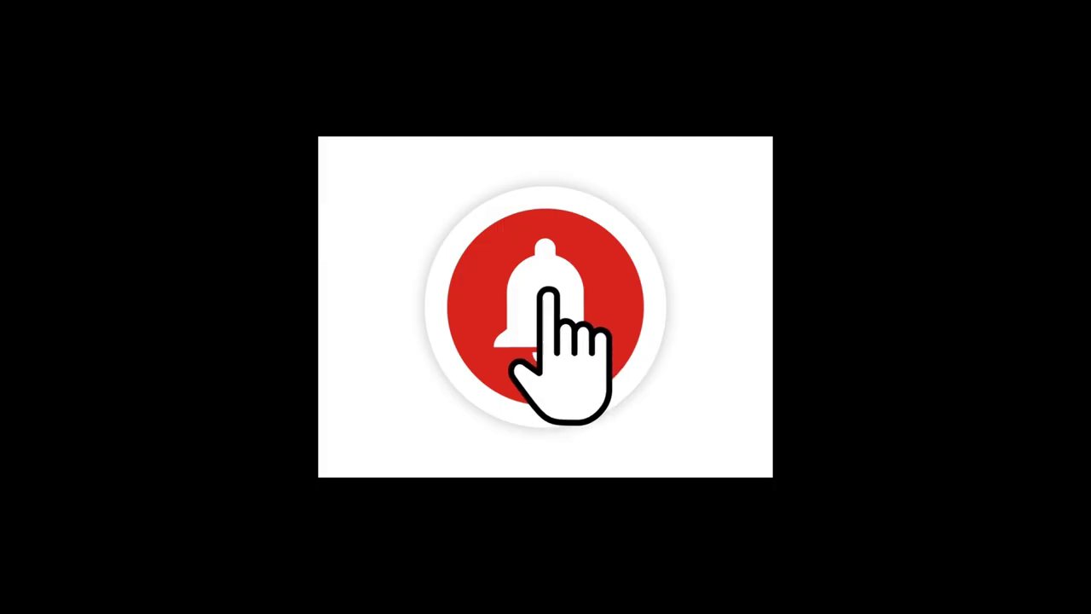